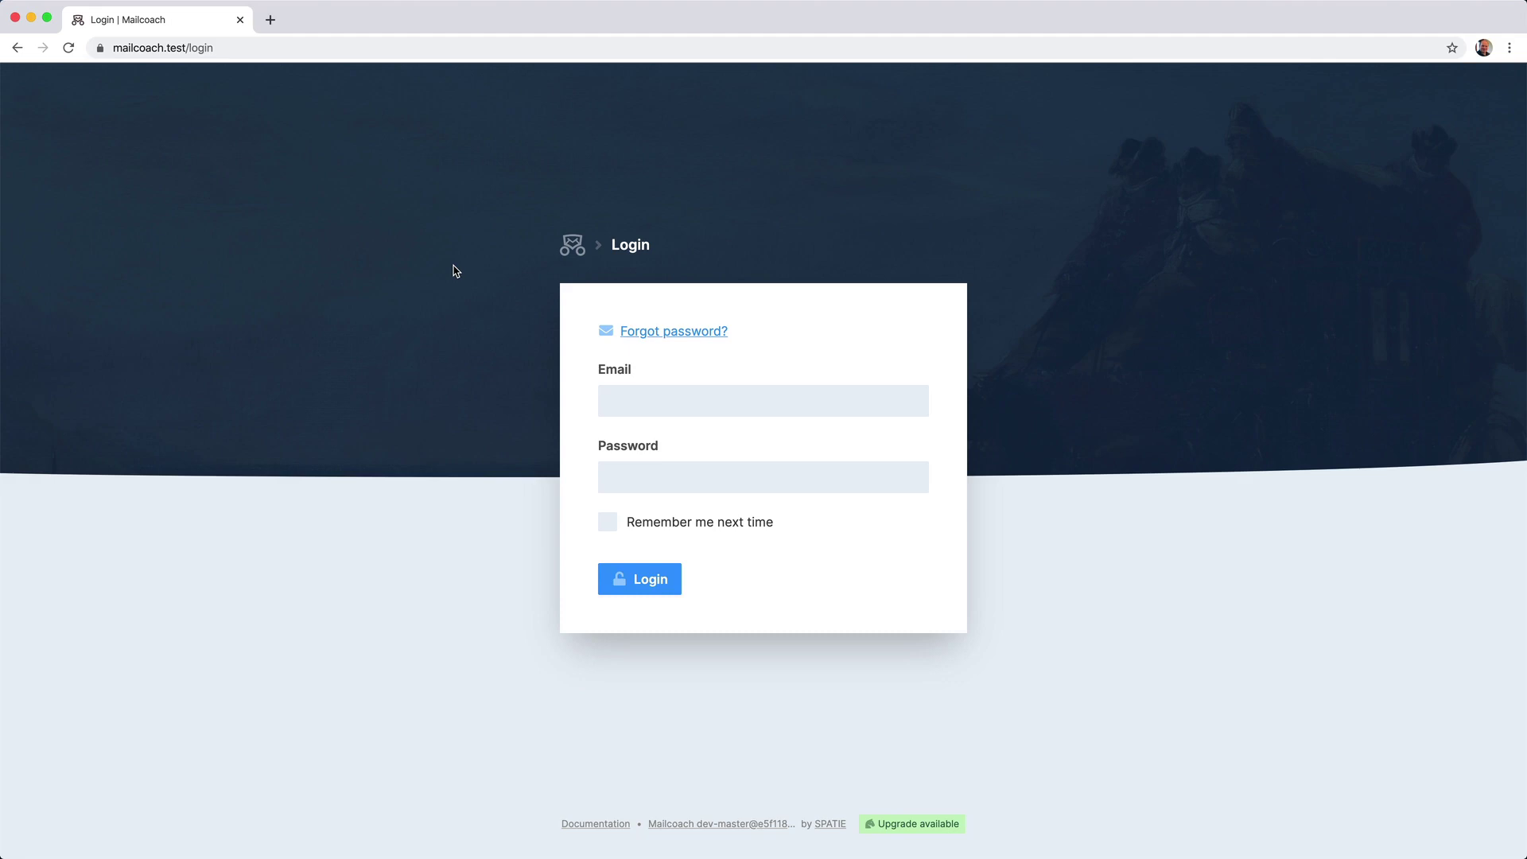
Log in to Mailcoach with the suggested admin e-mail address and the account password.
{"action": "key", "text": "Tab"}
{"action": "key", "text": "Tab"}
{"action": "type", "text": "ad"}
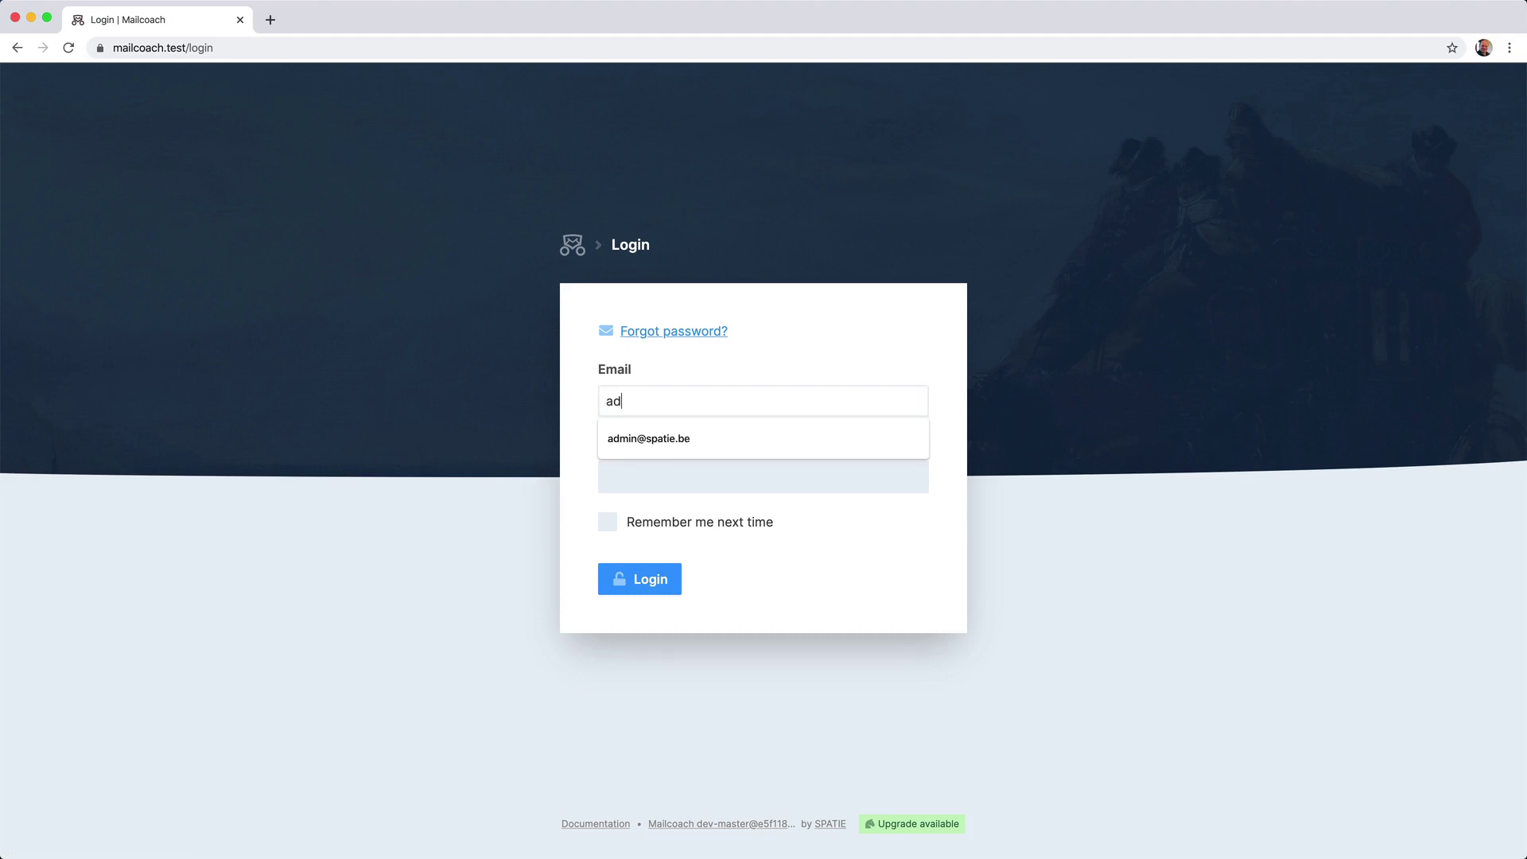
{"action": "key", "text": "Down"}
{"action": "key", "text": "Return"}
{"action": "key", "text": "Tab"}
{"action": "type", "text": "secret"}
{"action": "key", "text": "Return"}
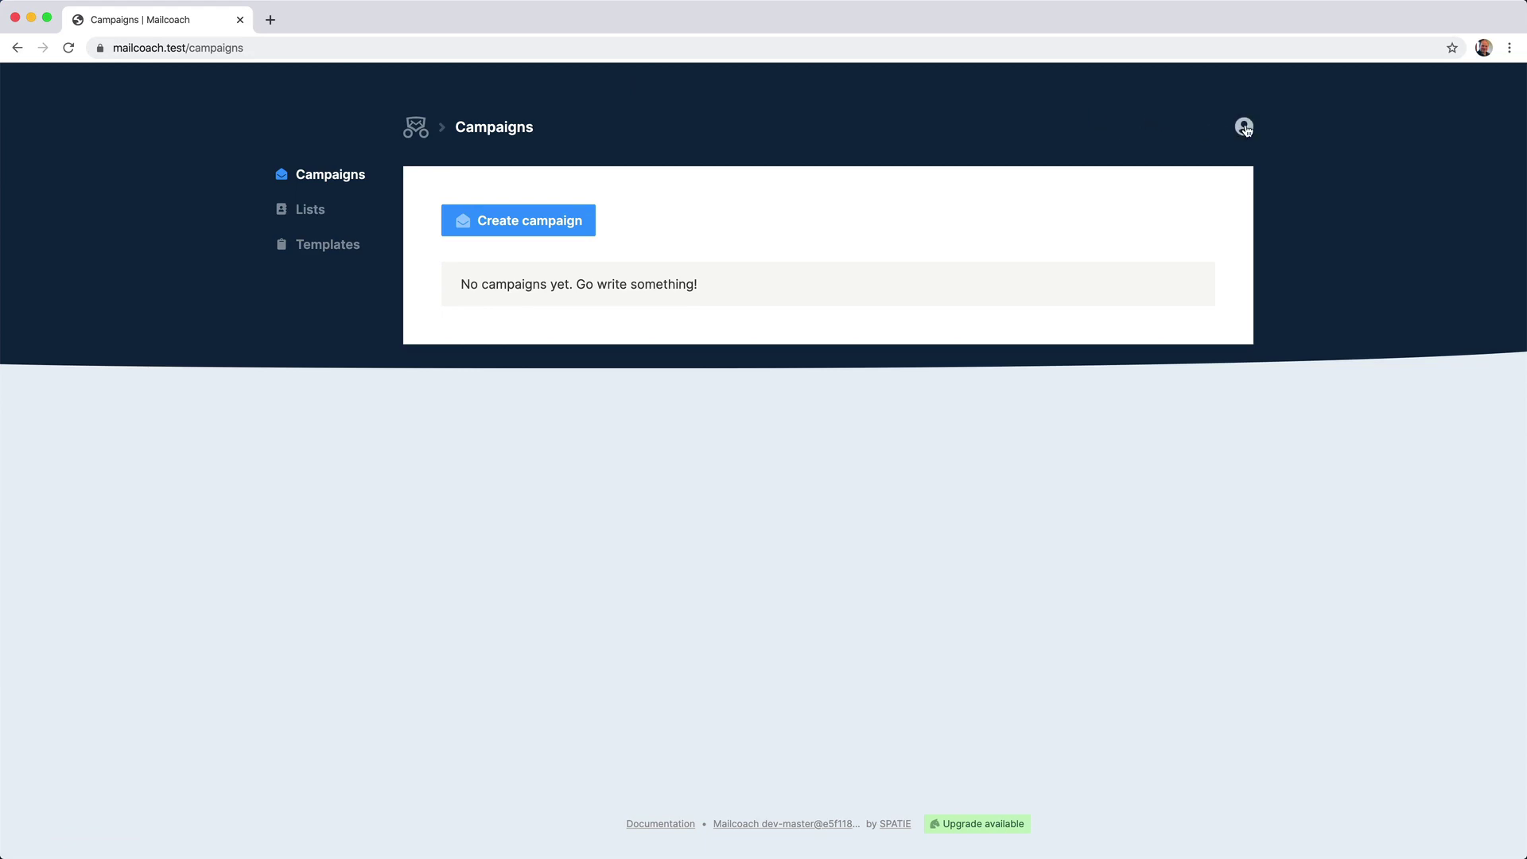
Open the Send test mail page of the Mail config settings from the account menu.
{"action": "left_click", "coordinate": [1244, 127]}
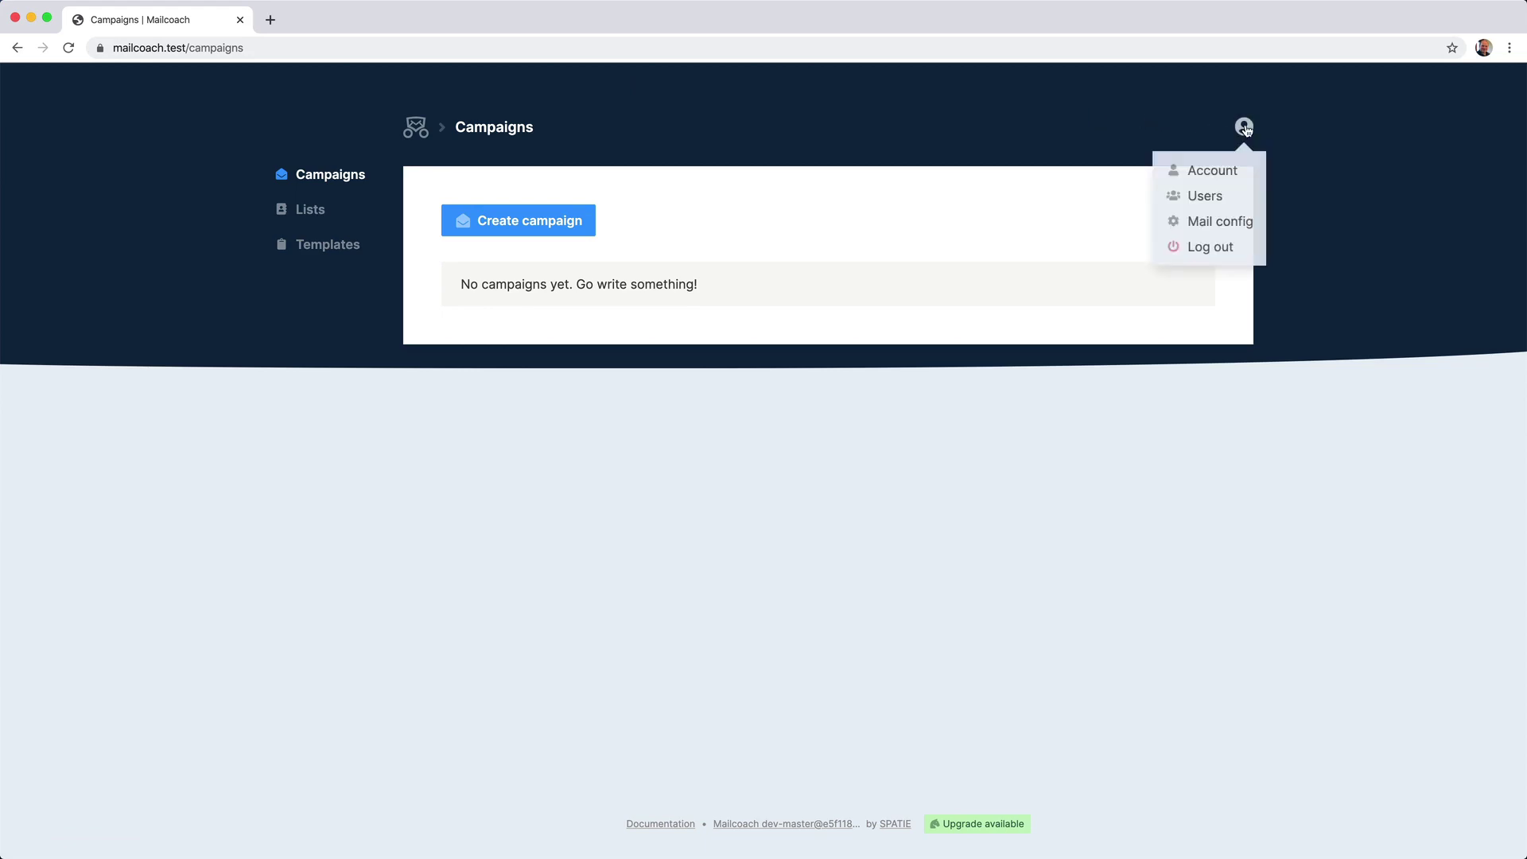
{"action": "left_click", "coordinate": [1225, 222]}
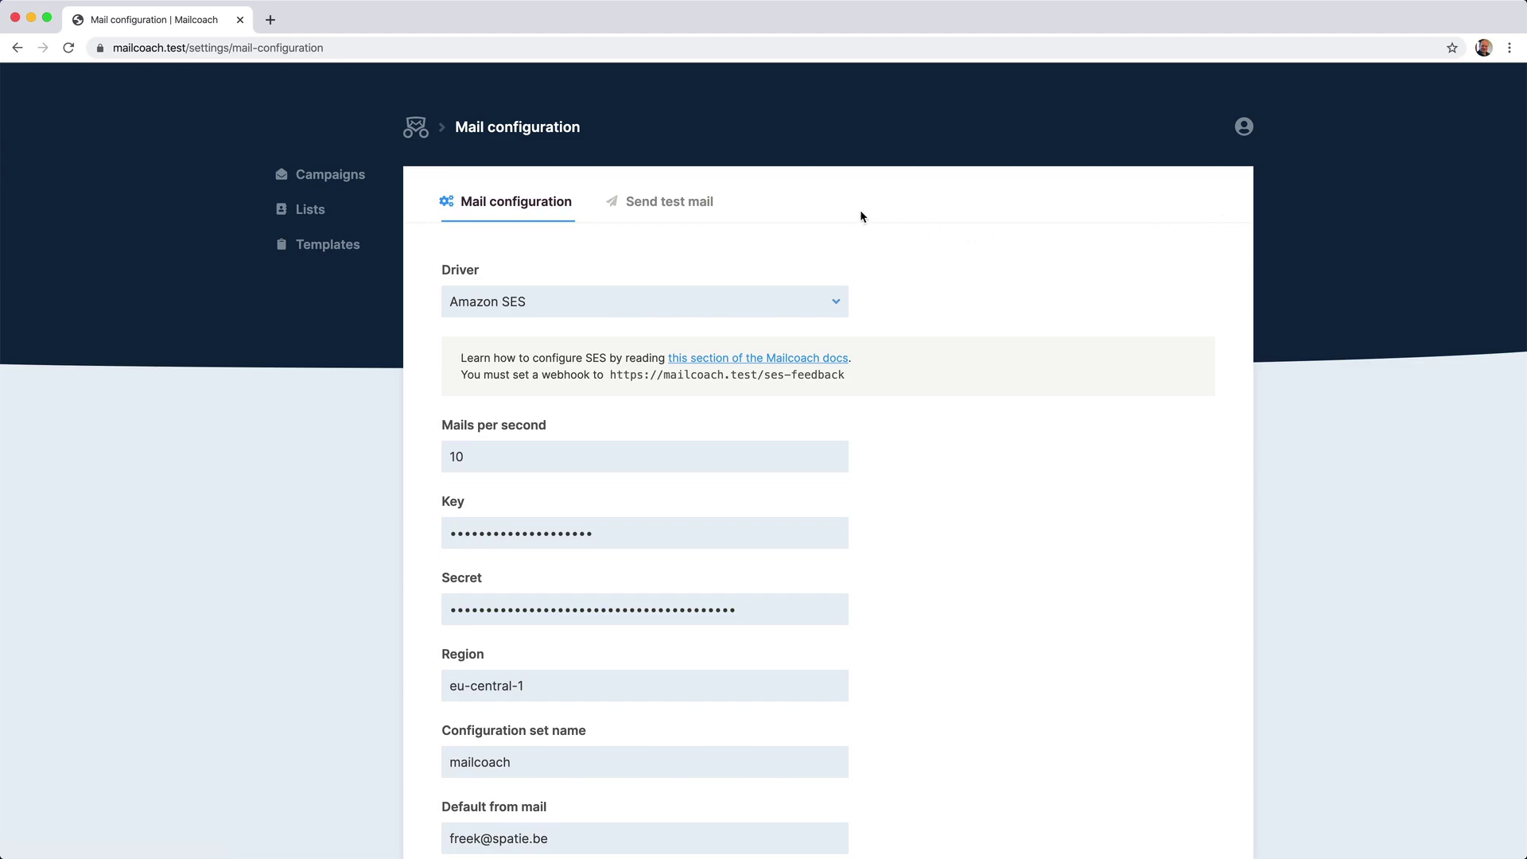
{"action": "left_click", "coordinate": [704, 210]}
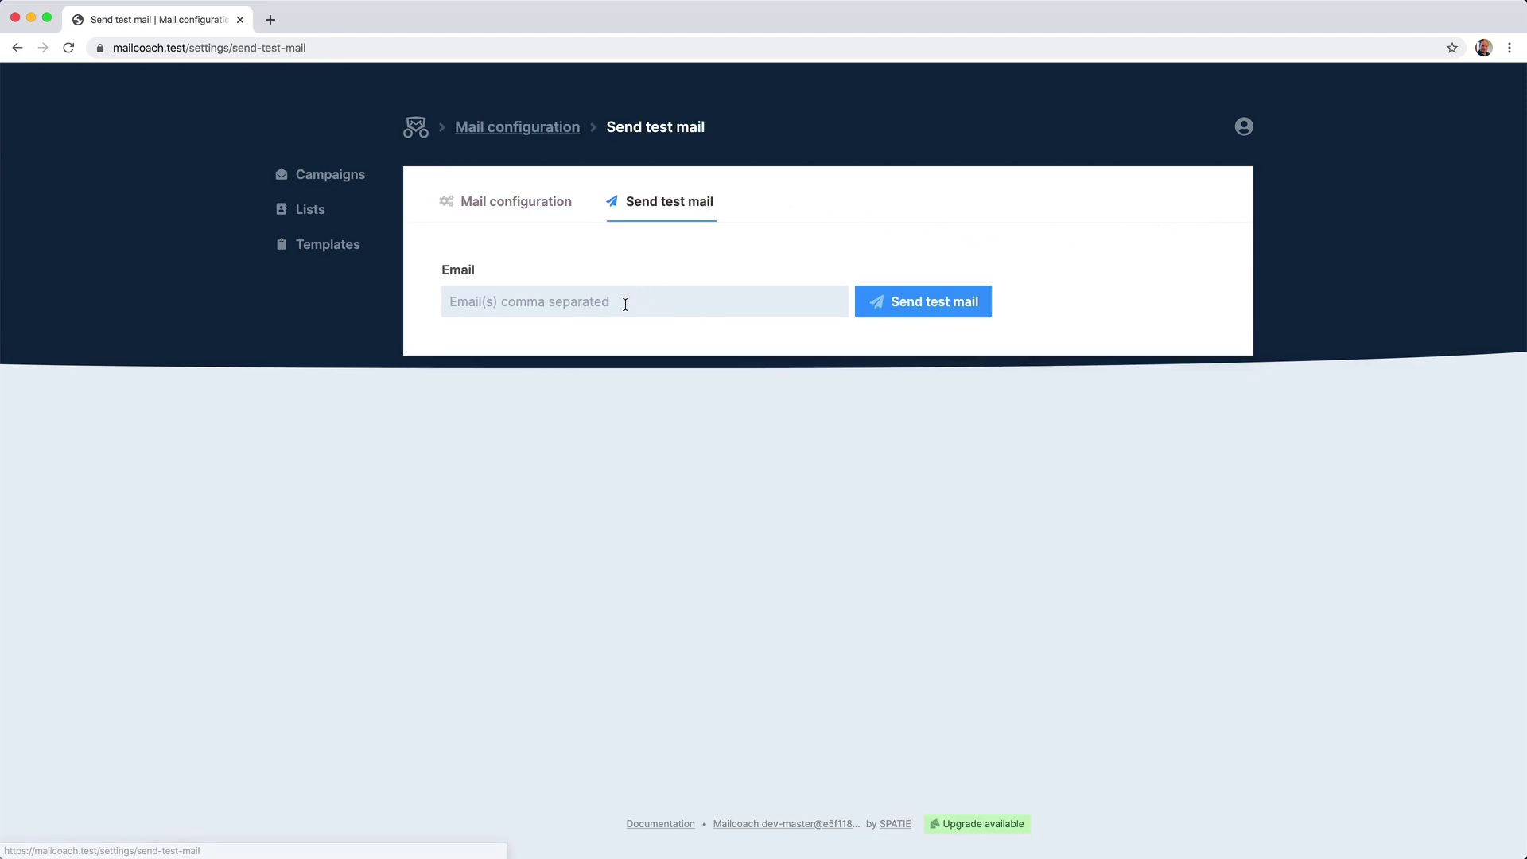
Enter the owner's own e-mail address and send the Mailcoach test mail.
{"action": "left_click", "coordinate": [624, 301]}
{"action": "left_click", "coordinate": [953, 307]}
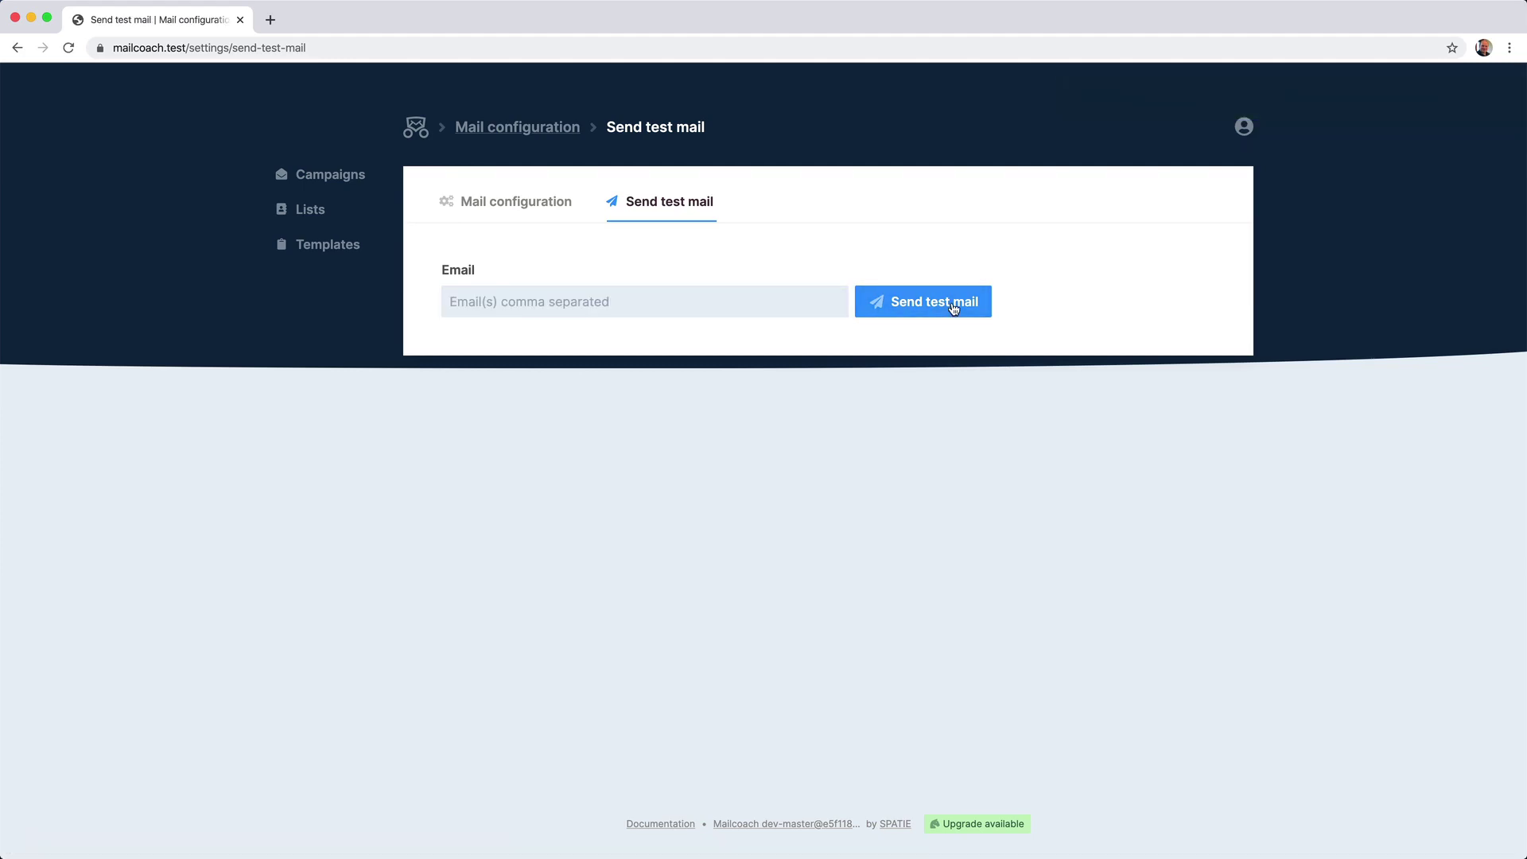
Switch to the mail client and open the 'Mailcoach testmail' message.
{"action": "mouse_move", "coordinate": [725, 852]}
{"action": "left_click", "coordinate": [761, 835]}
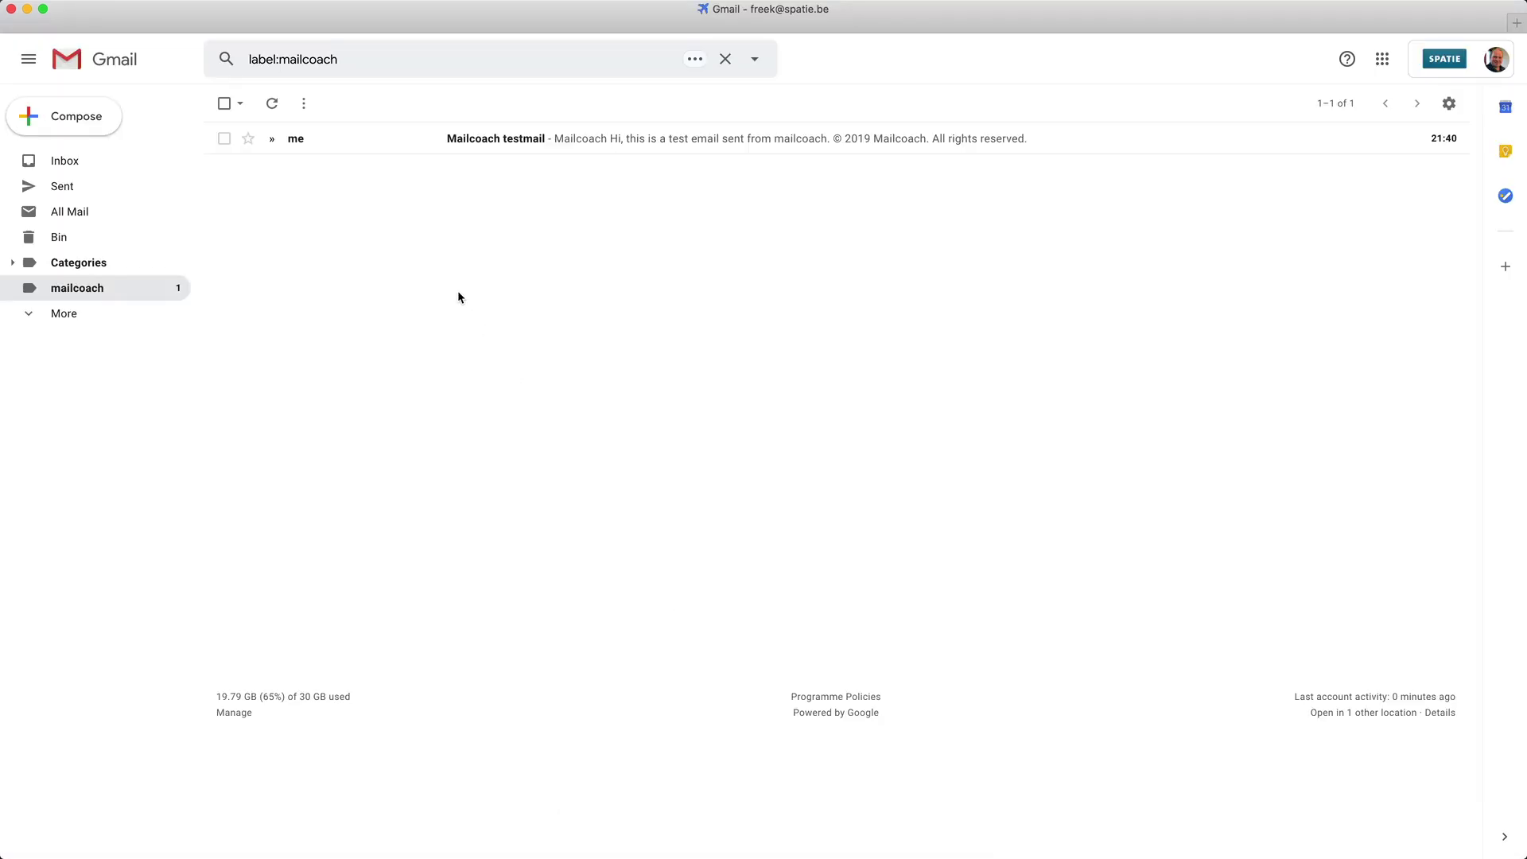
{"action": "left_click", "coordinate": [513, 139]}
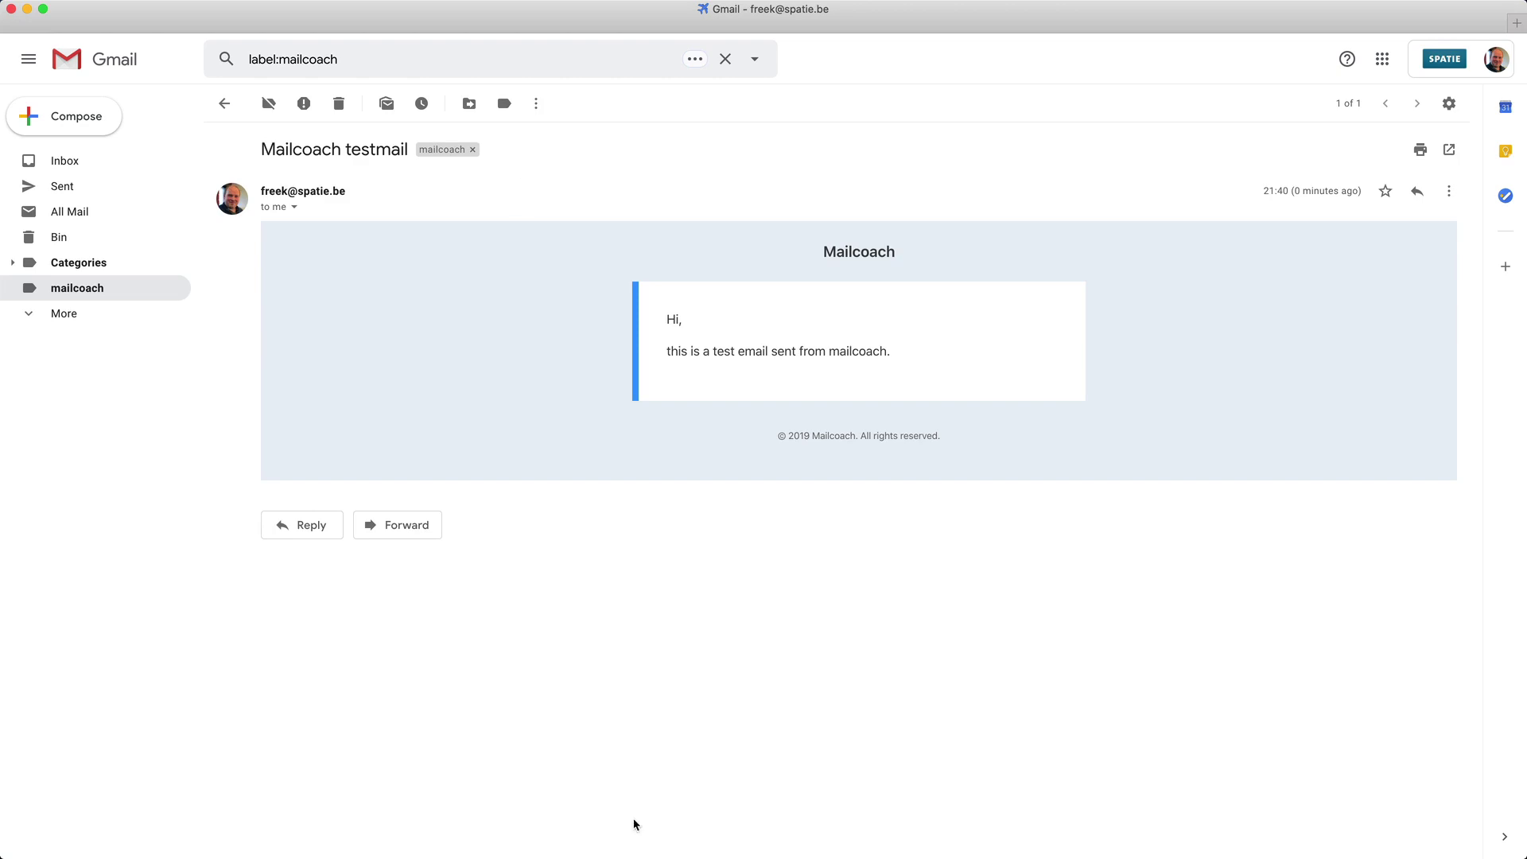
Back in the browser, open the 'my audience' list from Lists to see its 10 subscribers.
{"action": "left_click", "coordinate": [649, 835]}
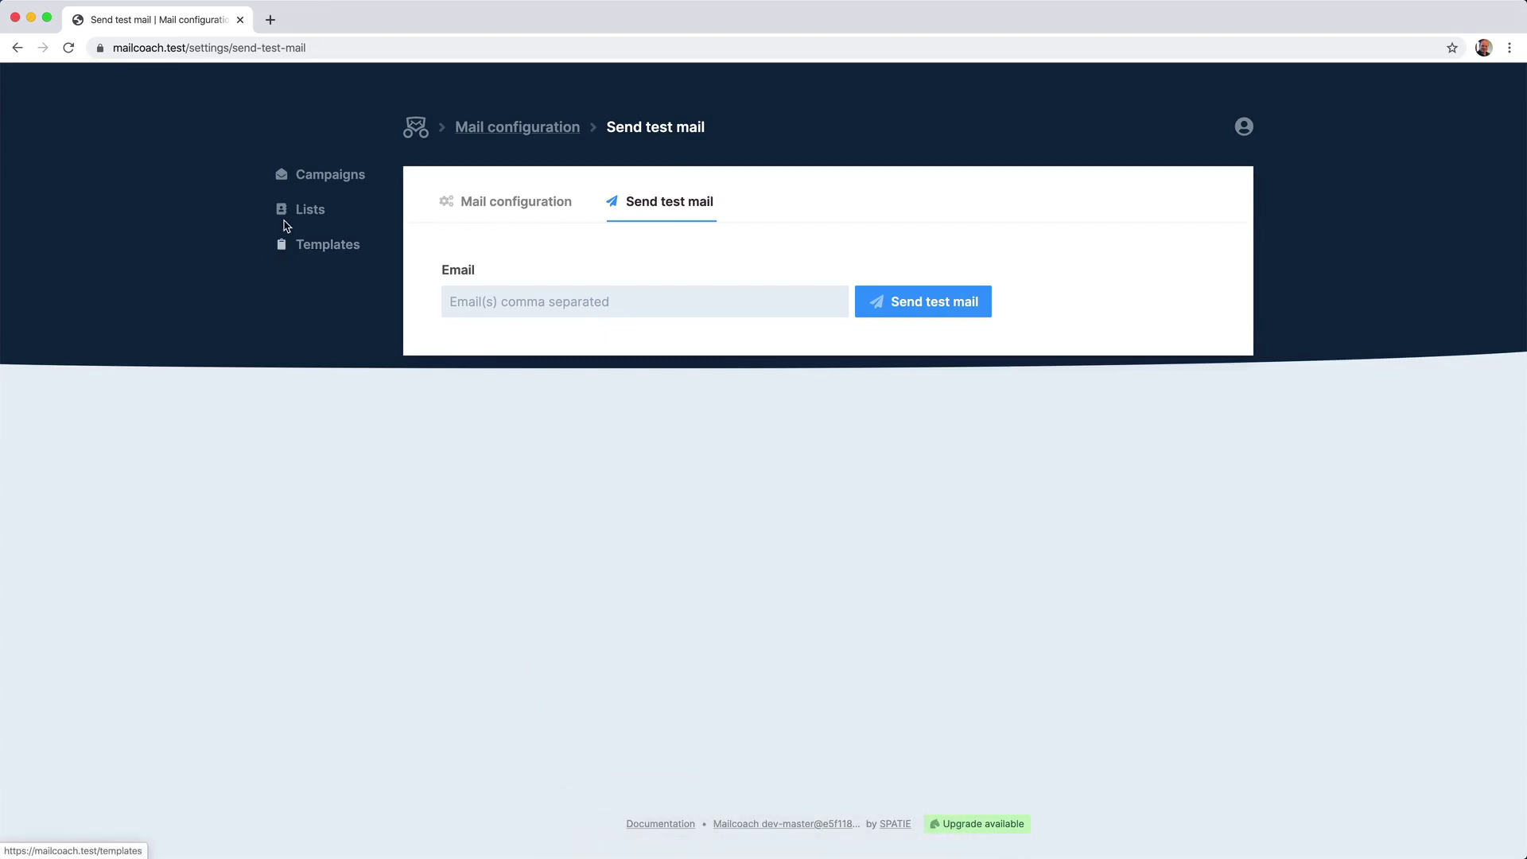
{"action": "left_click", "coordinate": [306, 212]}
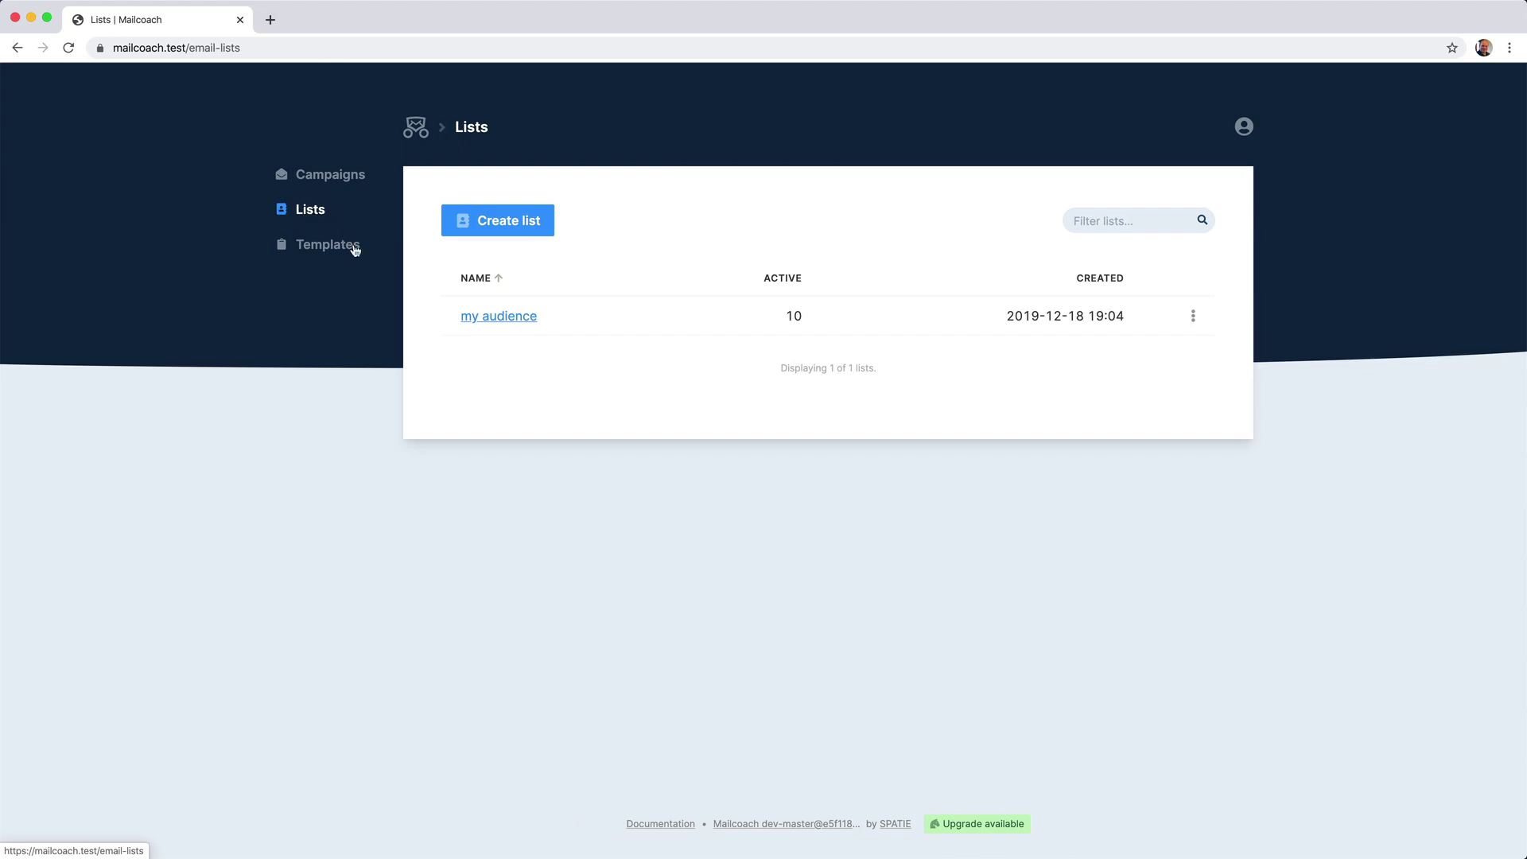
{"action": "left_click", "coordinate": [482, 317]}
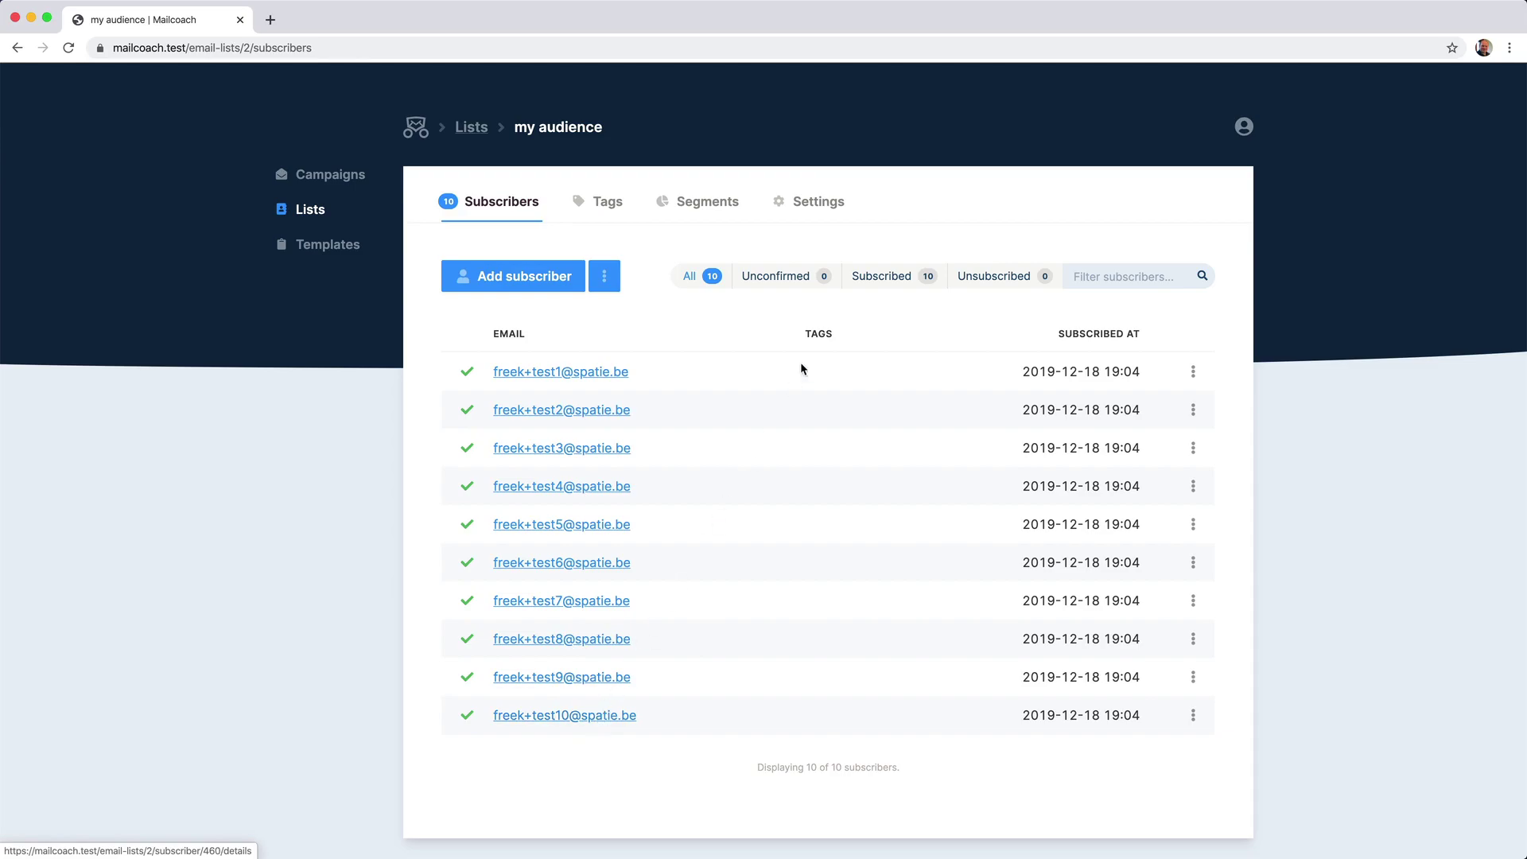
{"action": "left_click", "coordinate": [824, 215]}
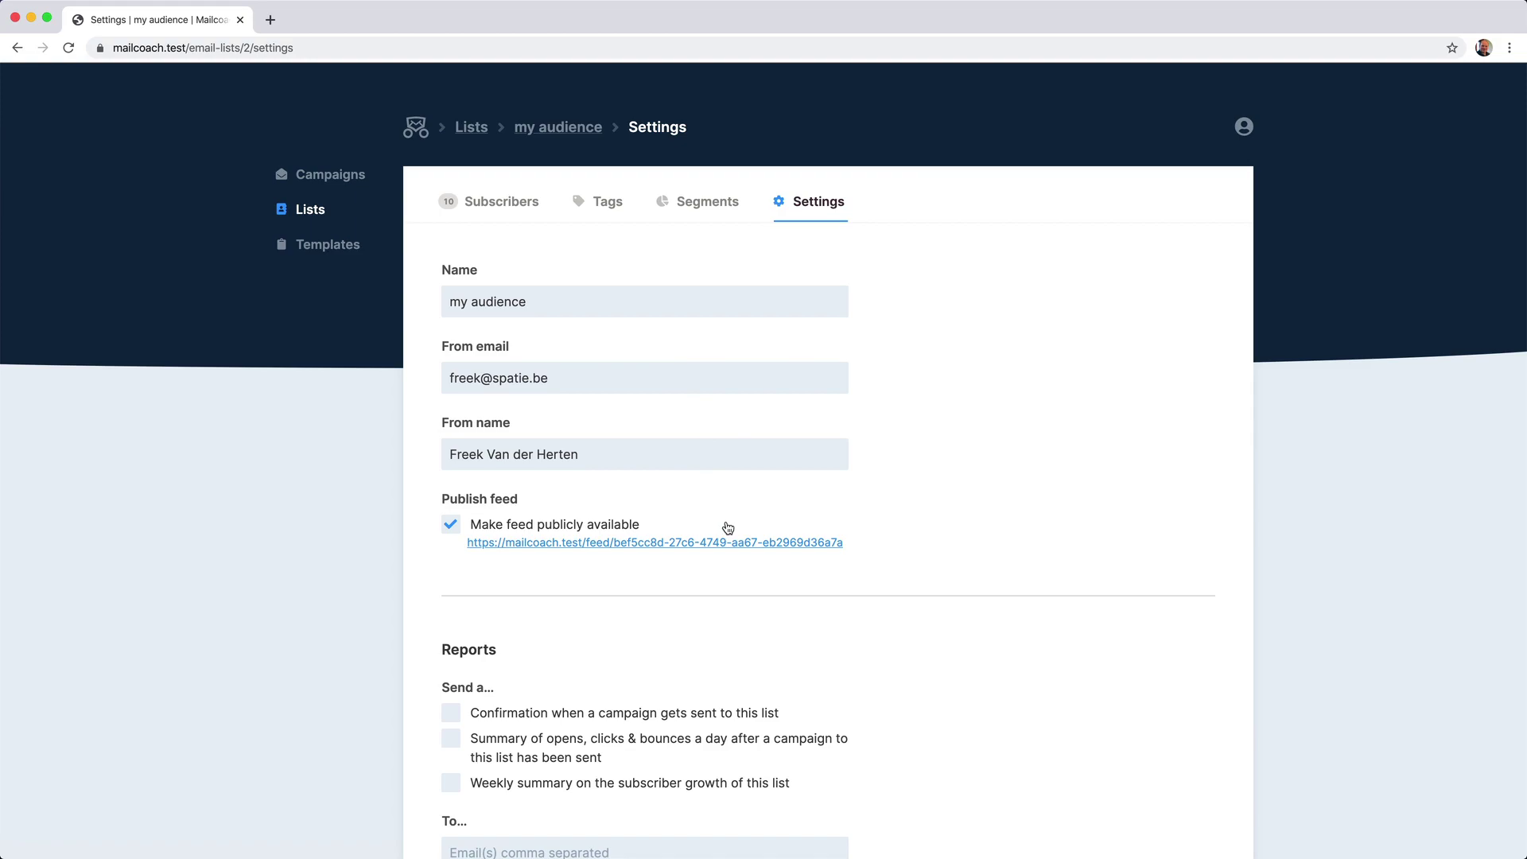
{"action": "scroll", "coordinate": [727, 528], "scroll_direction": "down", "scroll_amount": 3}
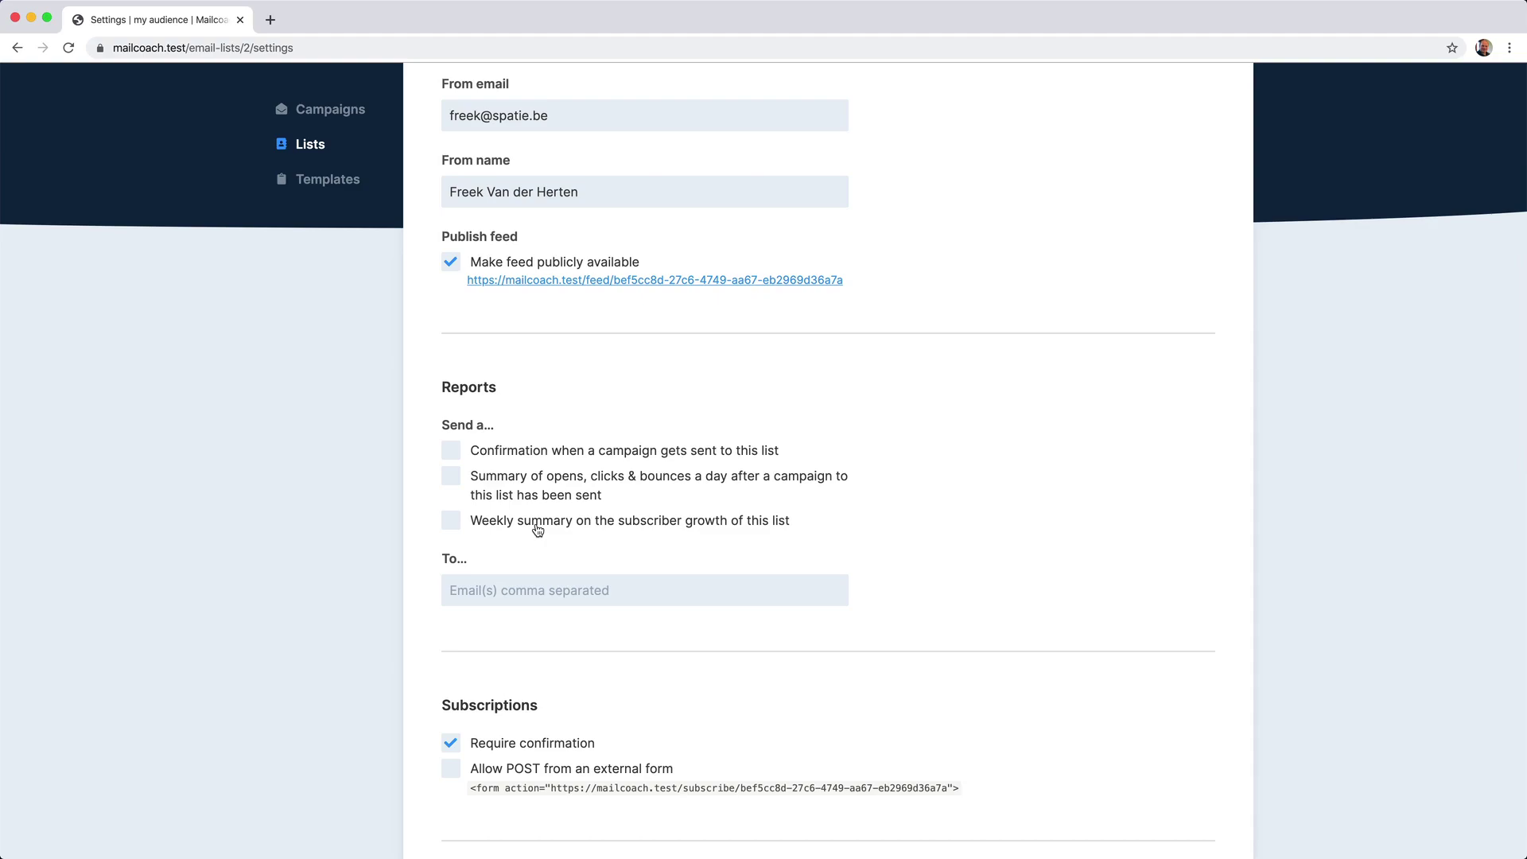
Scroll through the list's Landing pages and Welcome mail settings, left empty and not sending.
{"action": "scroll", "coordinate": [538, 530], "scroll_direction": "down", "scroll_amount": 5}
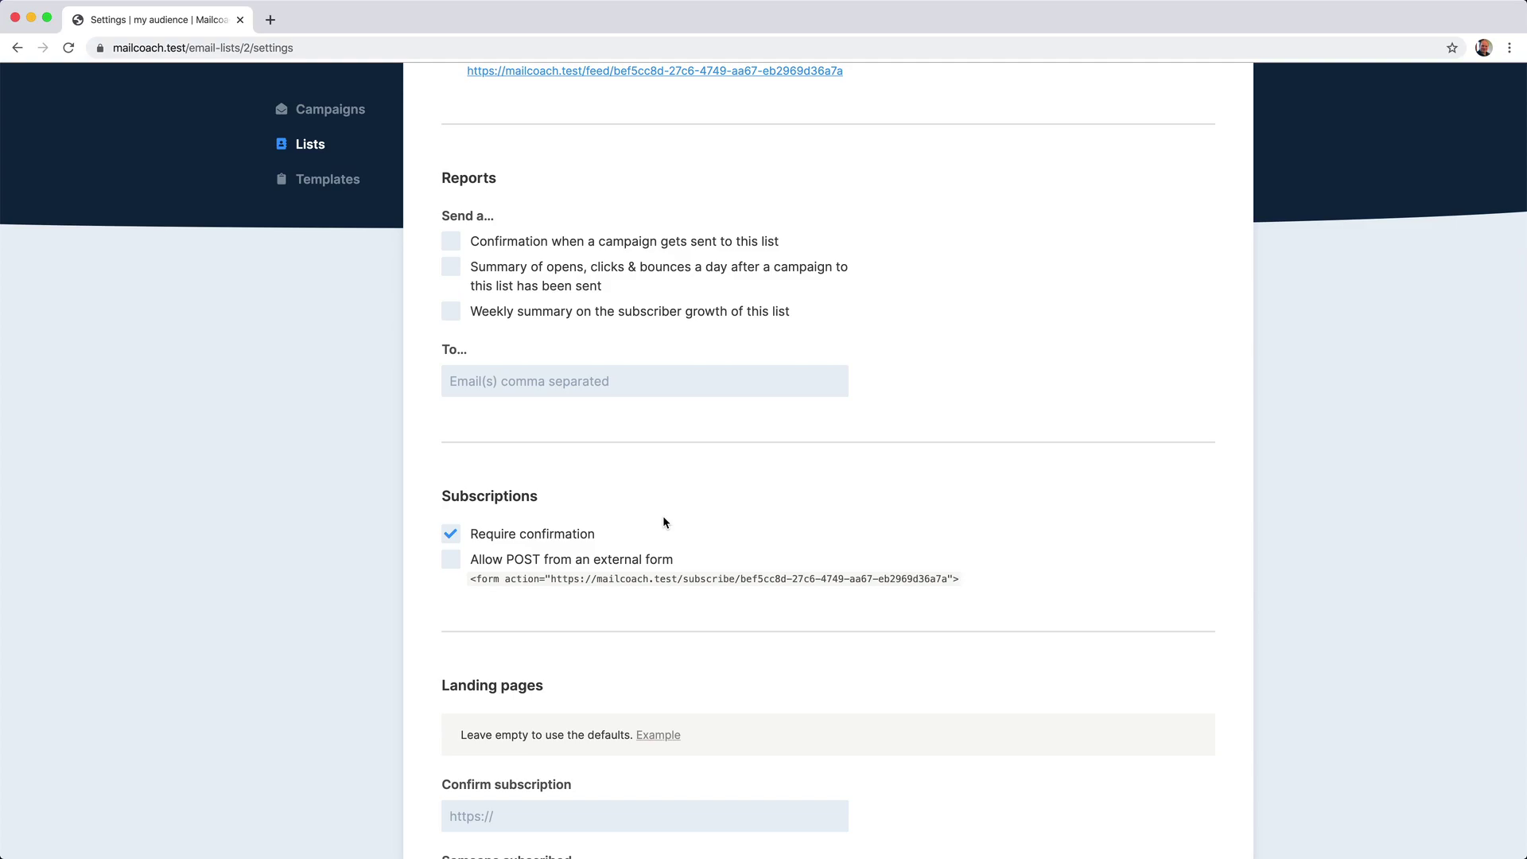
{"action": "scroll", "coordinate": [664, 522], "scroll_direction": "down", "scroll_amount": 6}
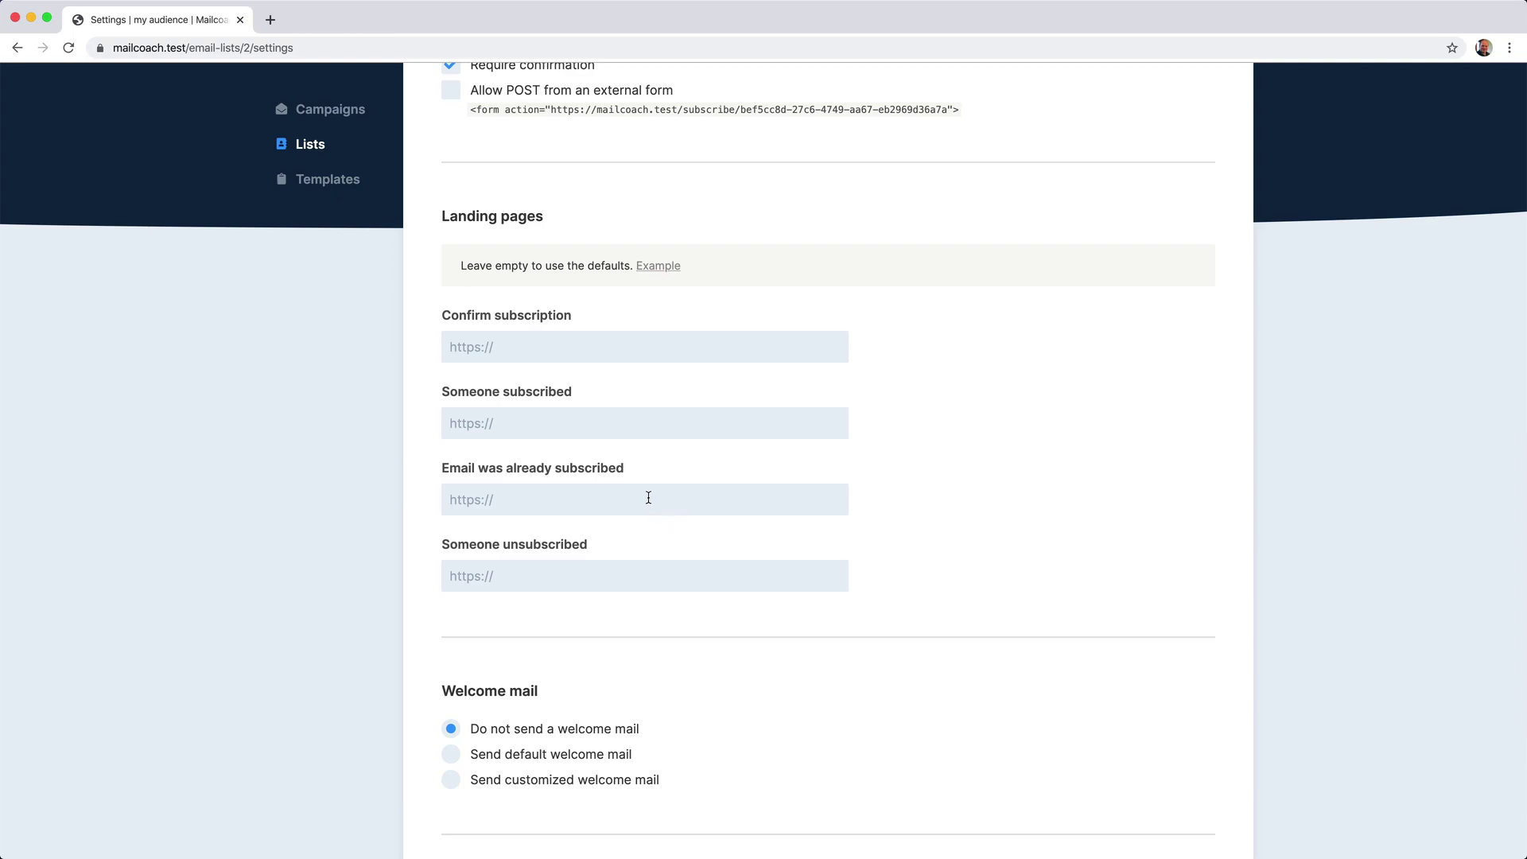
Open the 'mailcoach' template from the Templates overview to view its HTML markup.
{"action": "left_click", "coordinate": [340, 182]}
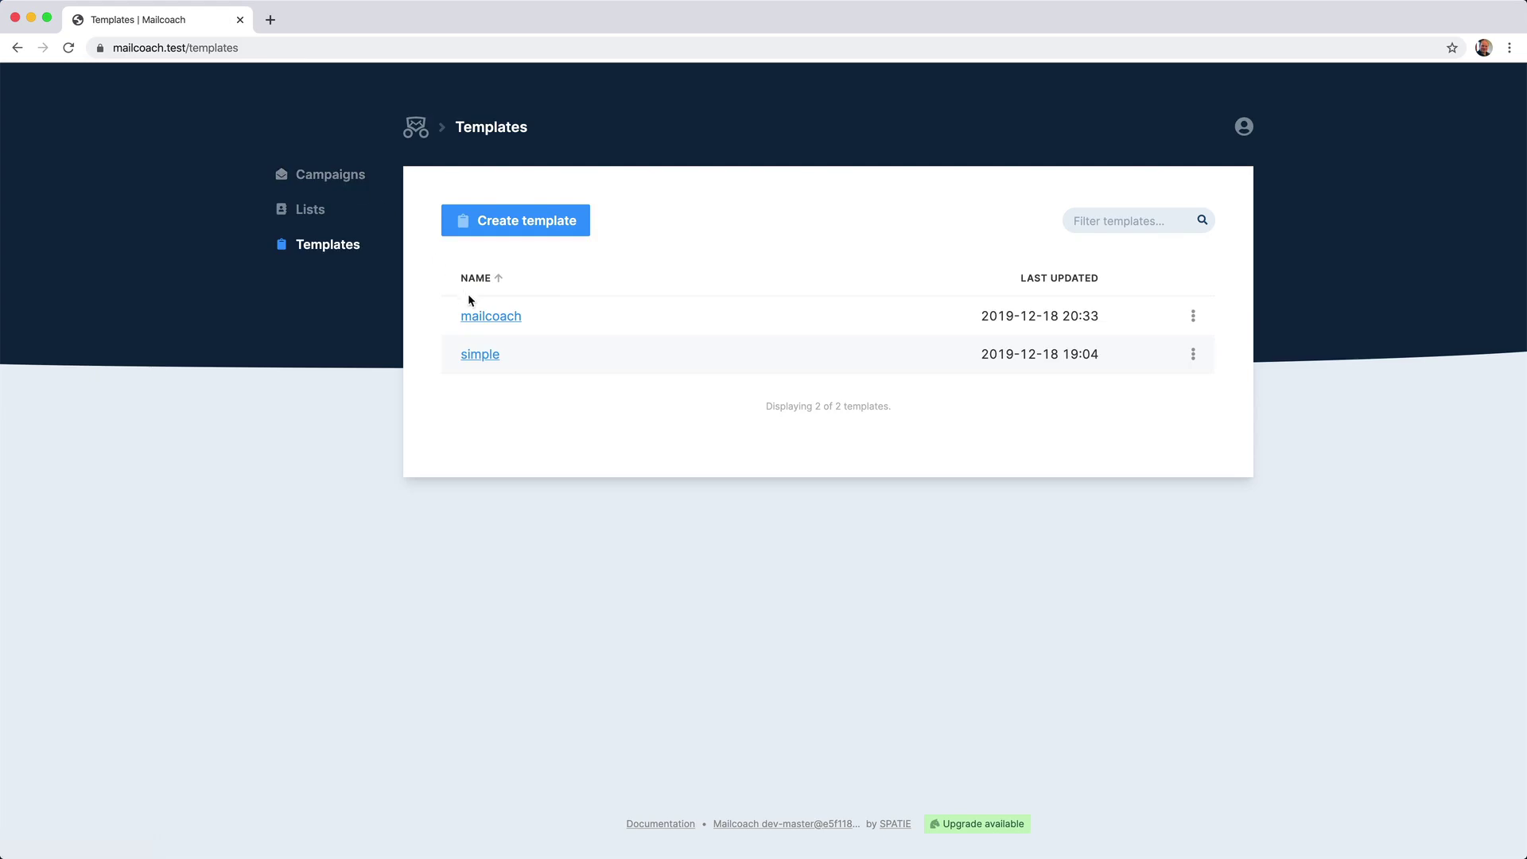
{"action": "left_click", "coordinate": [474, 318]}
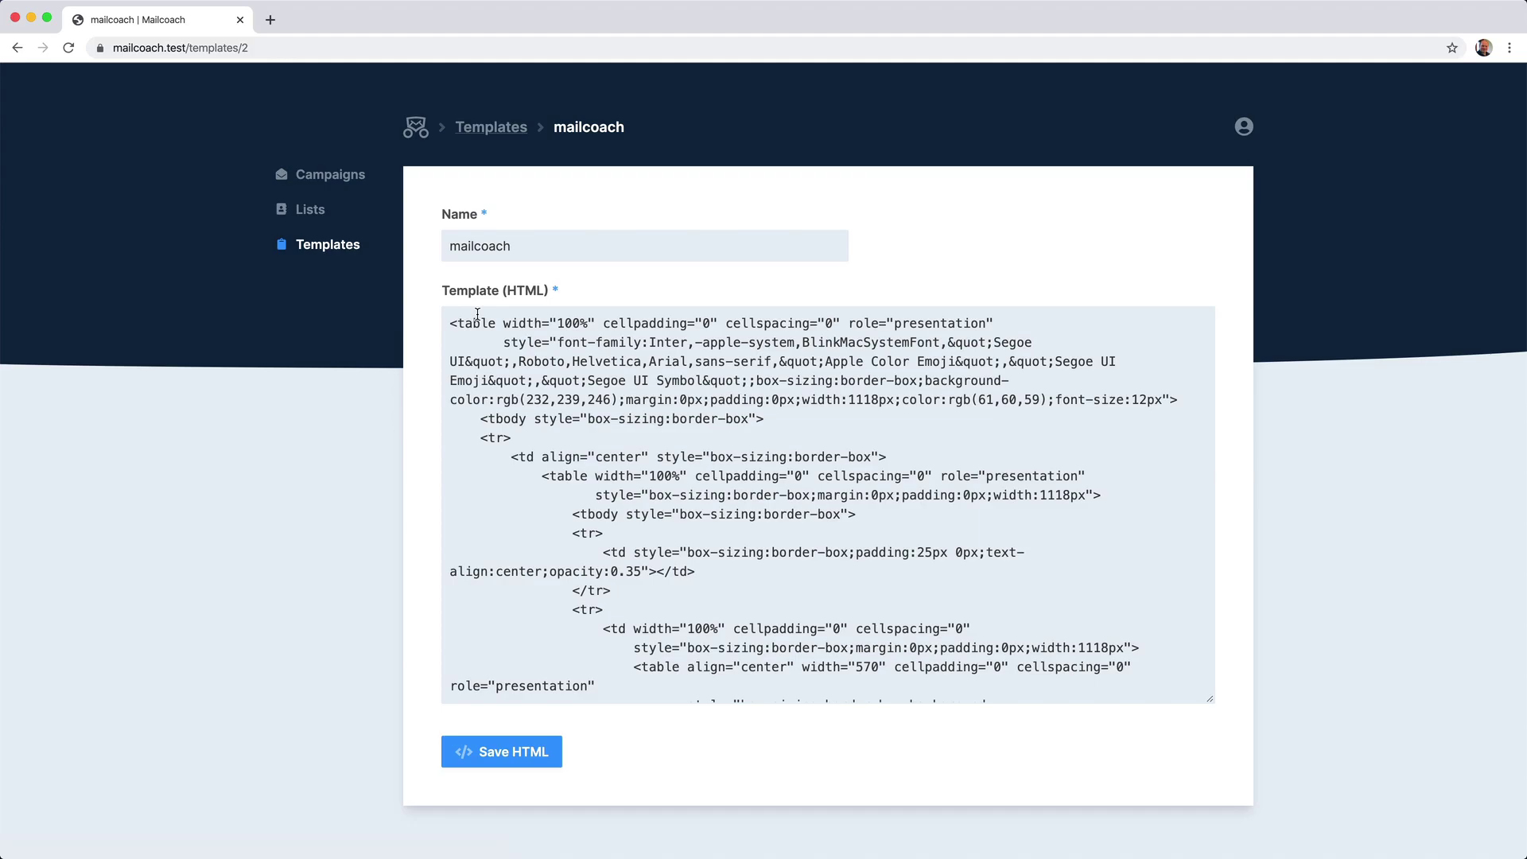
Create a new campaign named 'My first campaign' using the mailcoach template.
{"action": "left_click", "coordinate": [337, 173]}
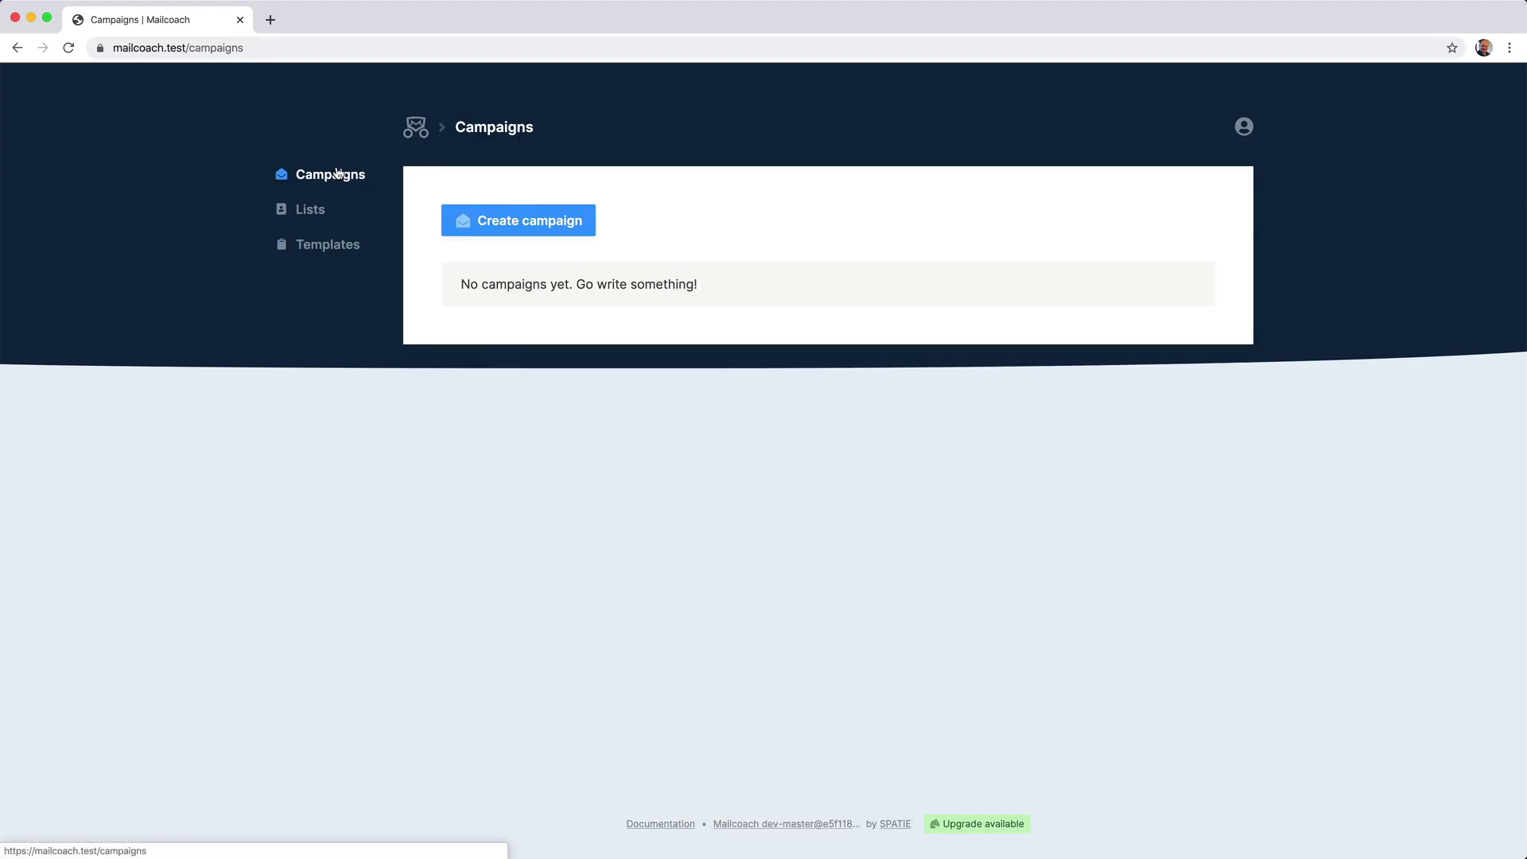
{"action": "left_click", "coordinate": [492, 215]}
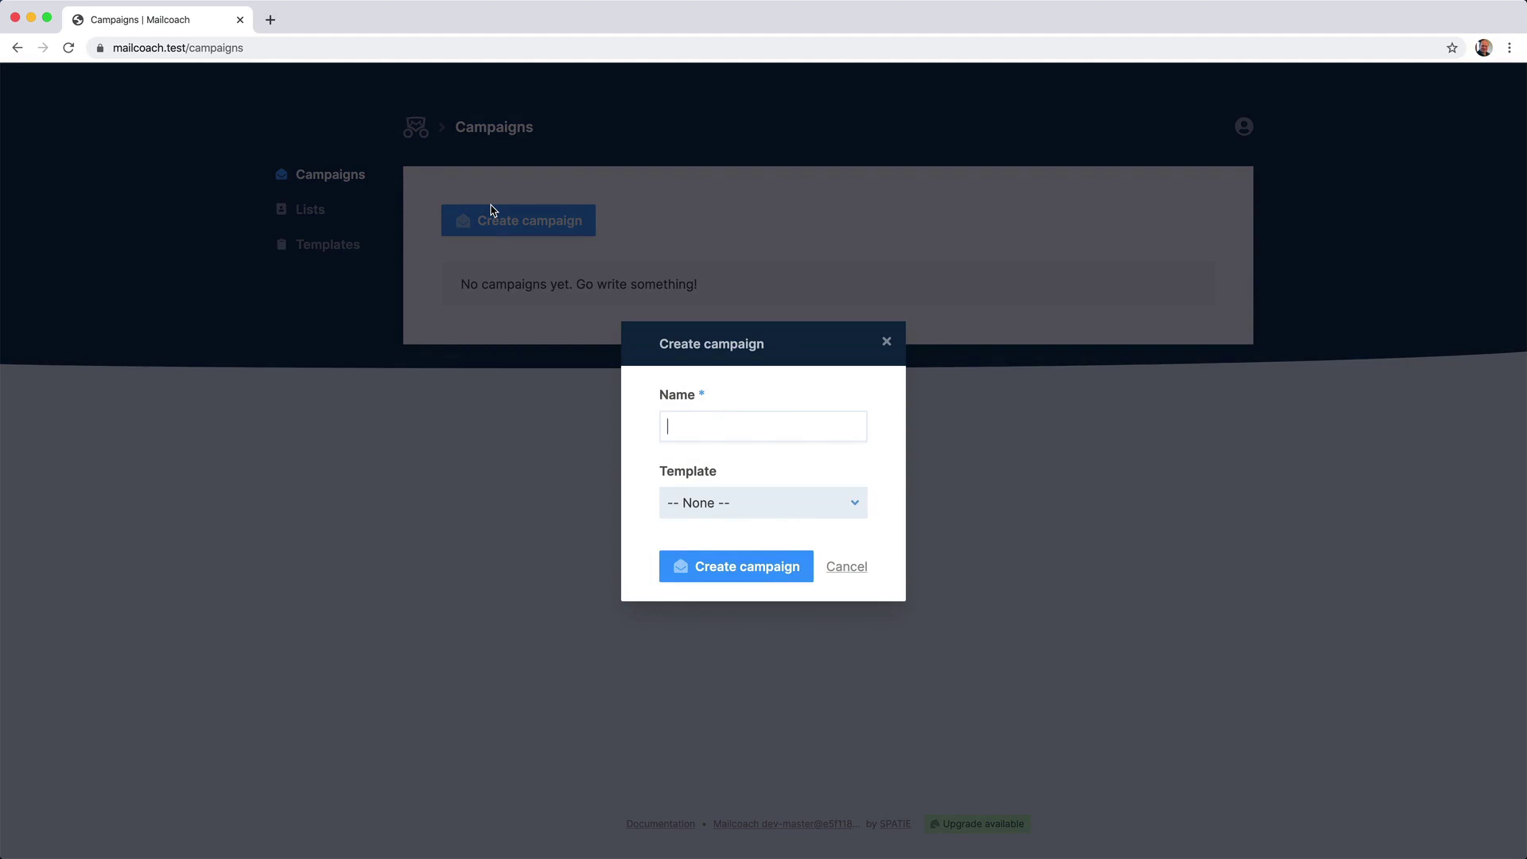
{"action": "type", "text": "My first campaign"}
{"action": "left_click", "coordinate": [704, 504]}
{"action": "left_click", "coordinate": [707, 520]}
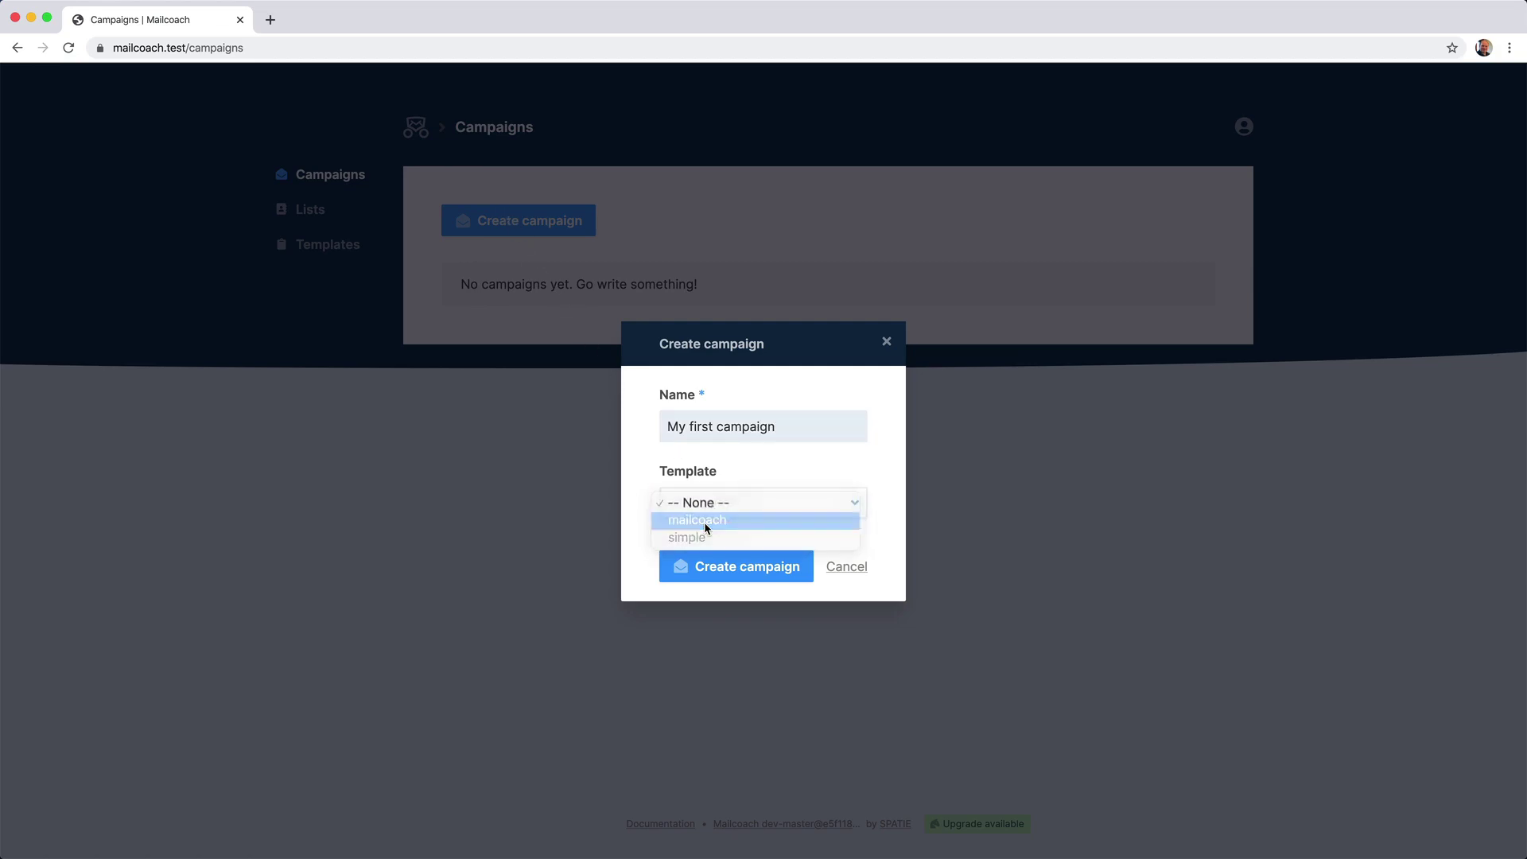
{"action": "left_click", "coordinate": [712, 568]}
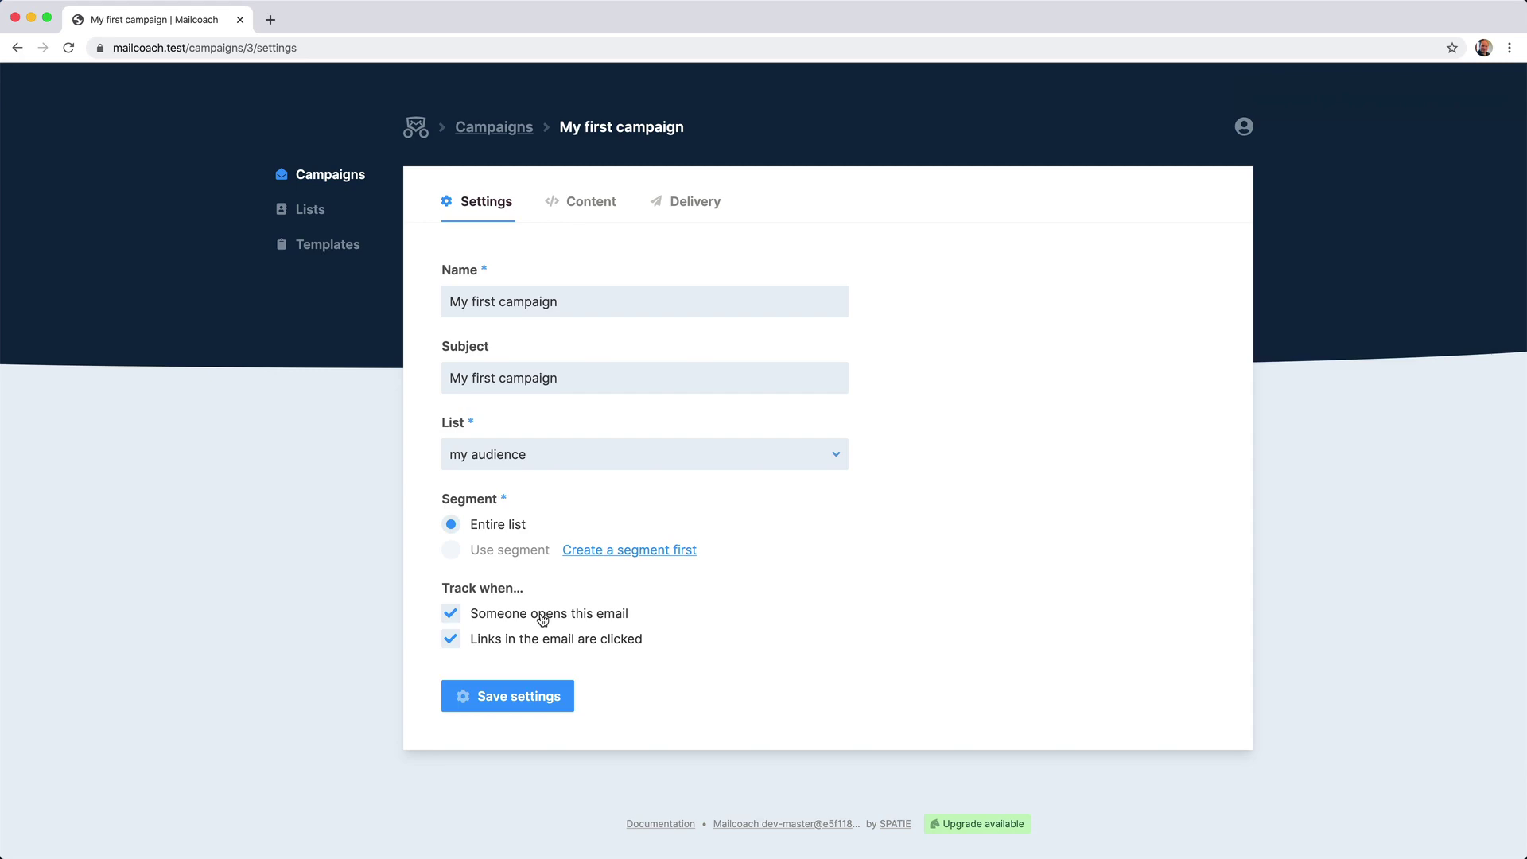
Preview the campaign's HTML content from the mailcoach template, then close the preview.
{"action": "left_click", "coordinate": [586, 204]}
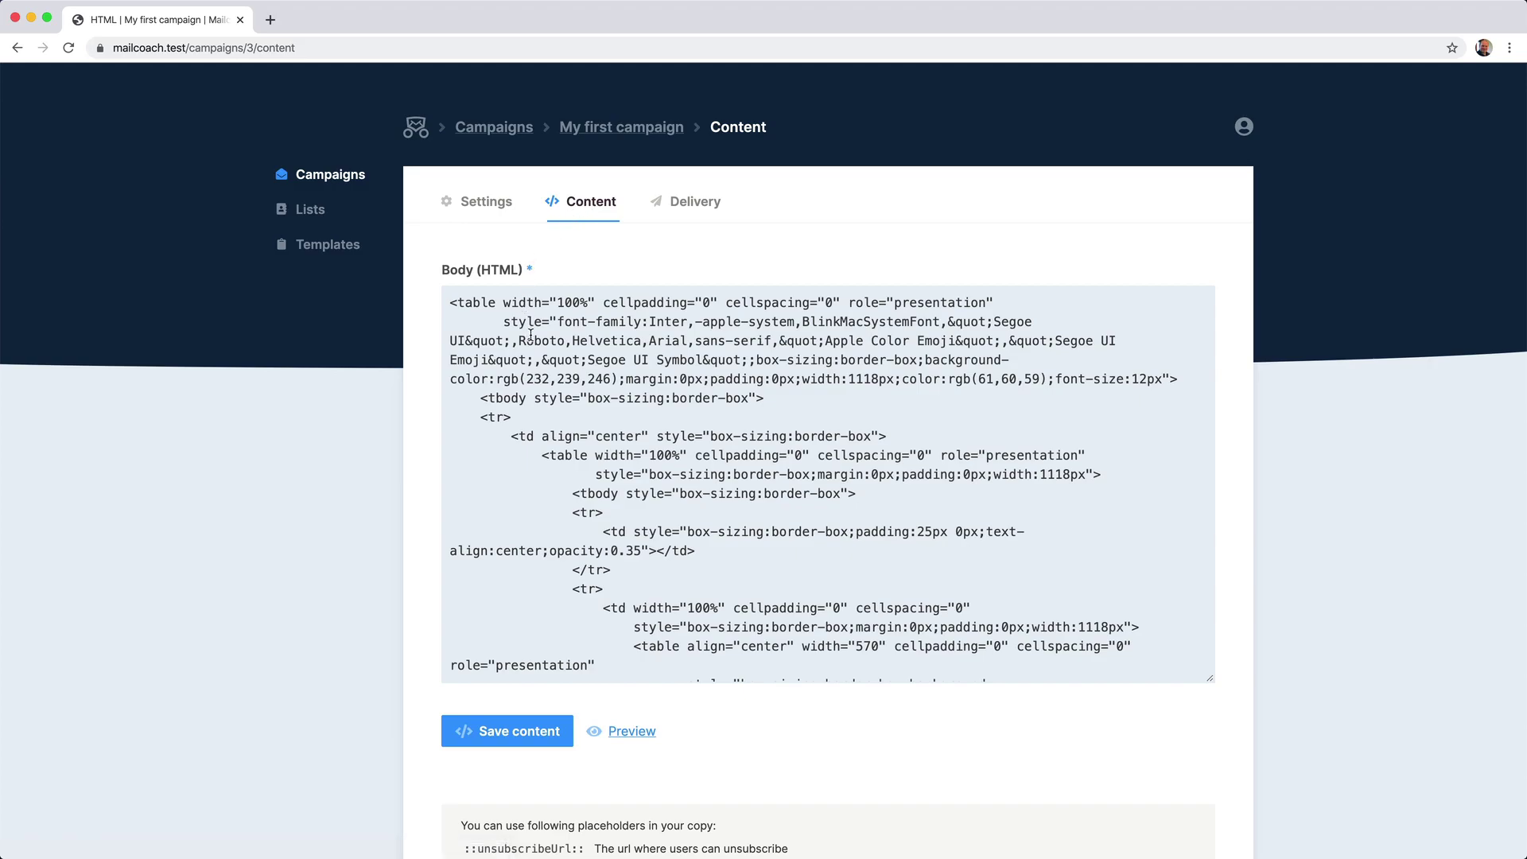
{"action": "left_click", "coordinate": [633, 732]}
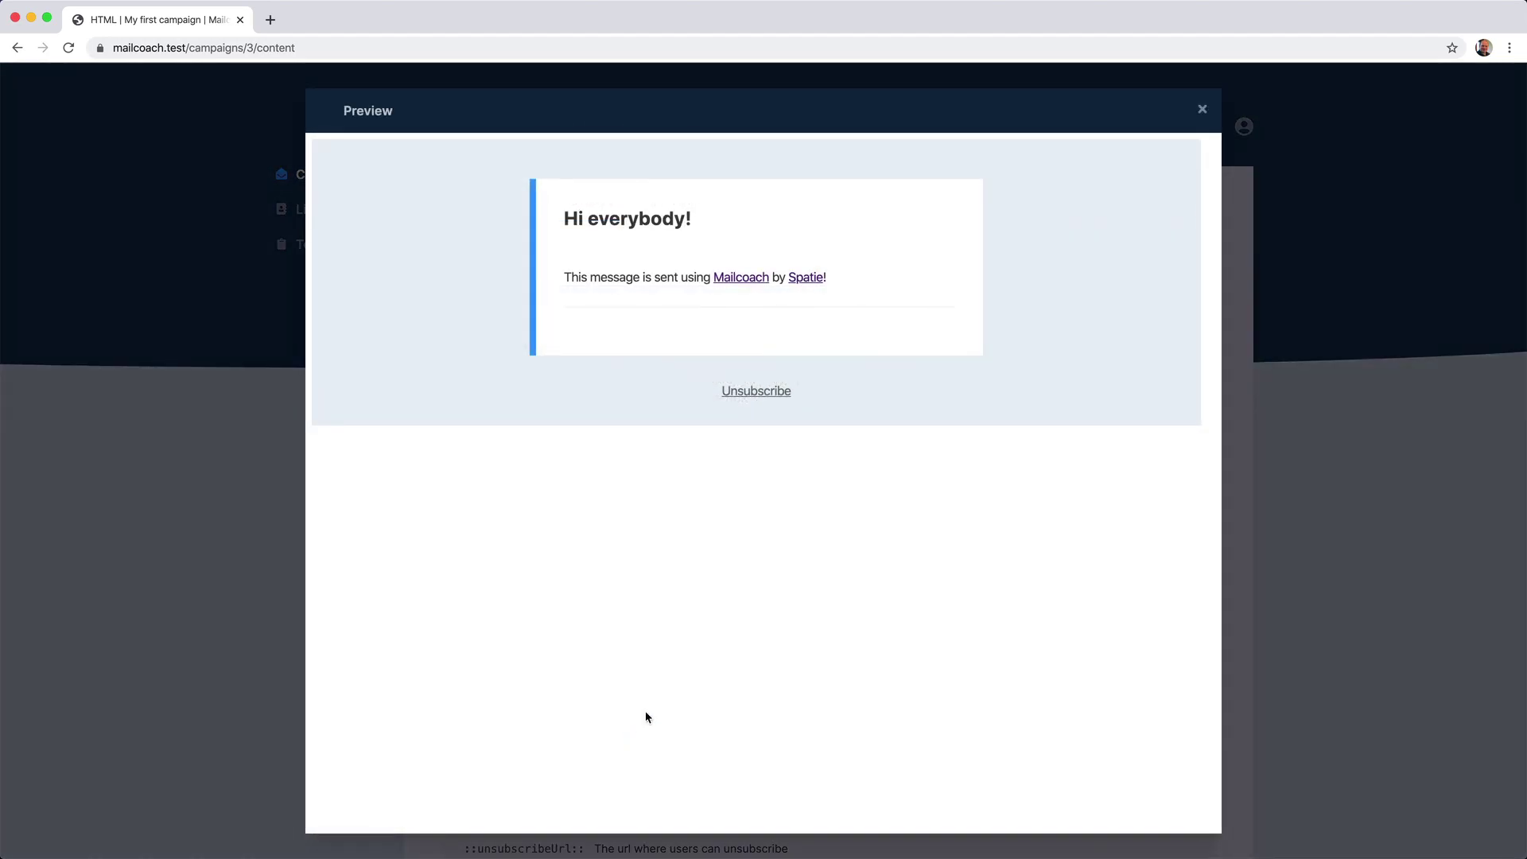
{"action": "left_click", "coordinate": [1202, 109]}
{"action": "scroll", "coordinate": [1203, 106], "scroll_direction": "down", "scroll_amount": 2}
{"action": "scroll", "coordinate": [1201, 105], "scroll_direction": "down", "scroll_amount": 2}
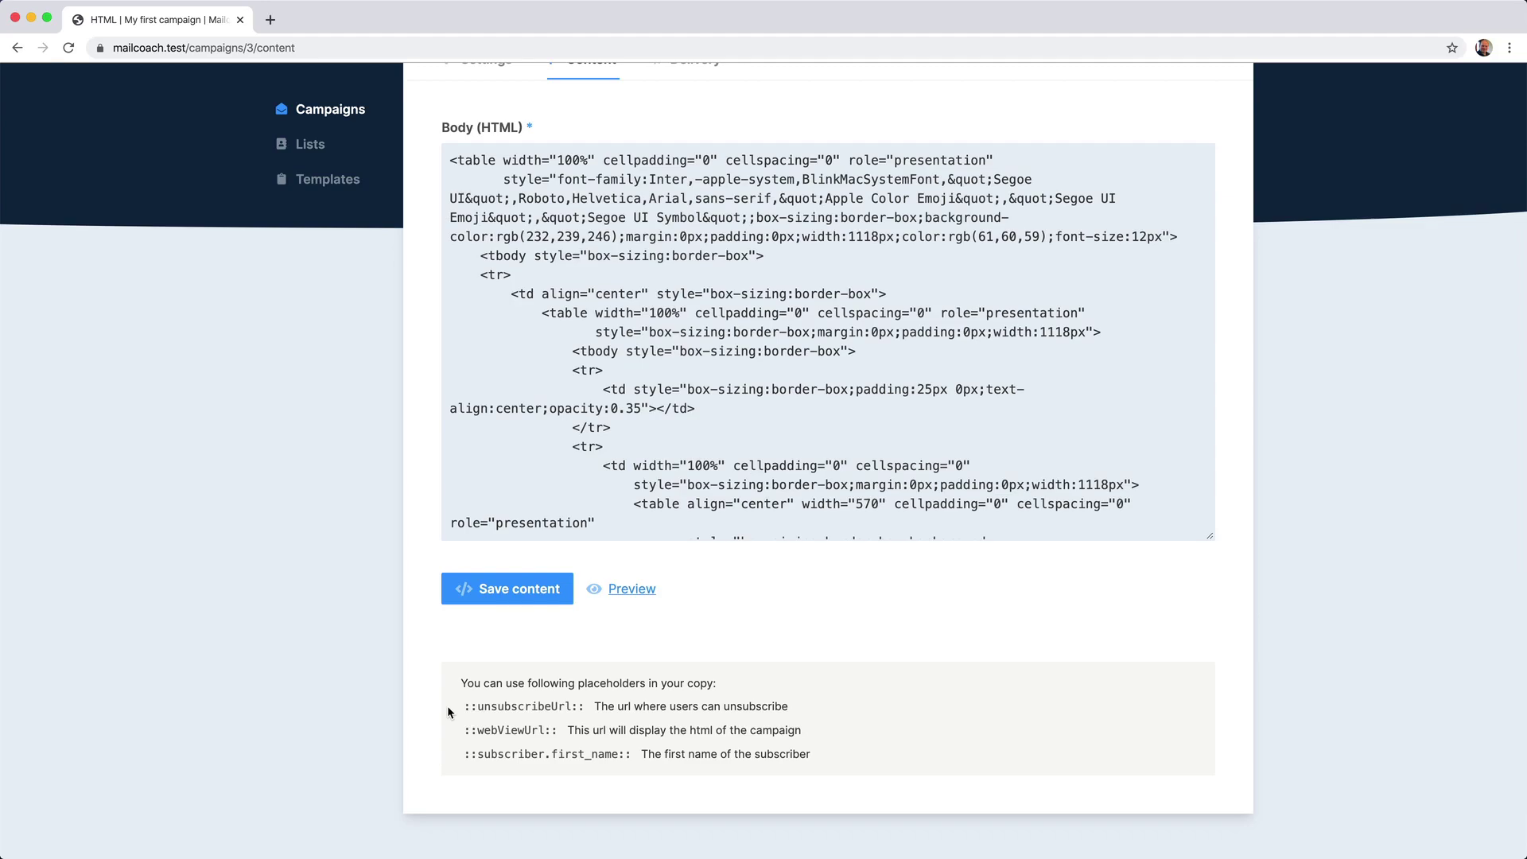
{"action": "scroll", "coordinate": [447, 705], "scroll_direction": "up", "scroll_amount": 3}
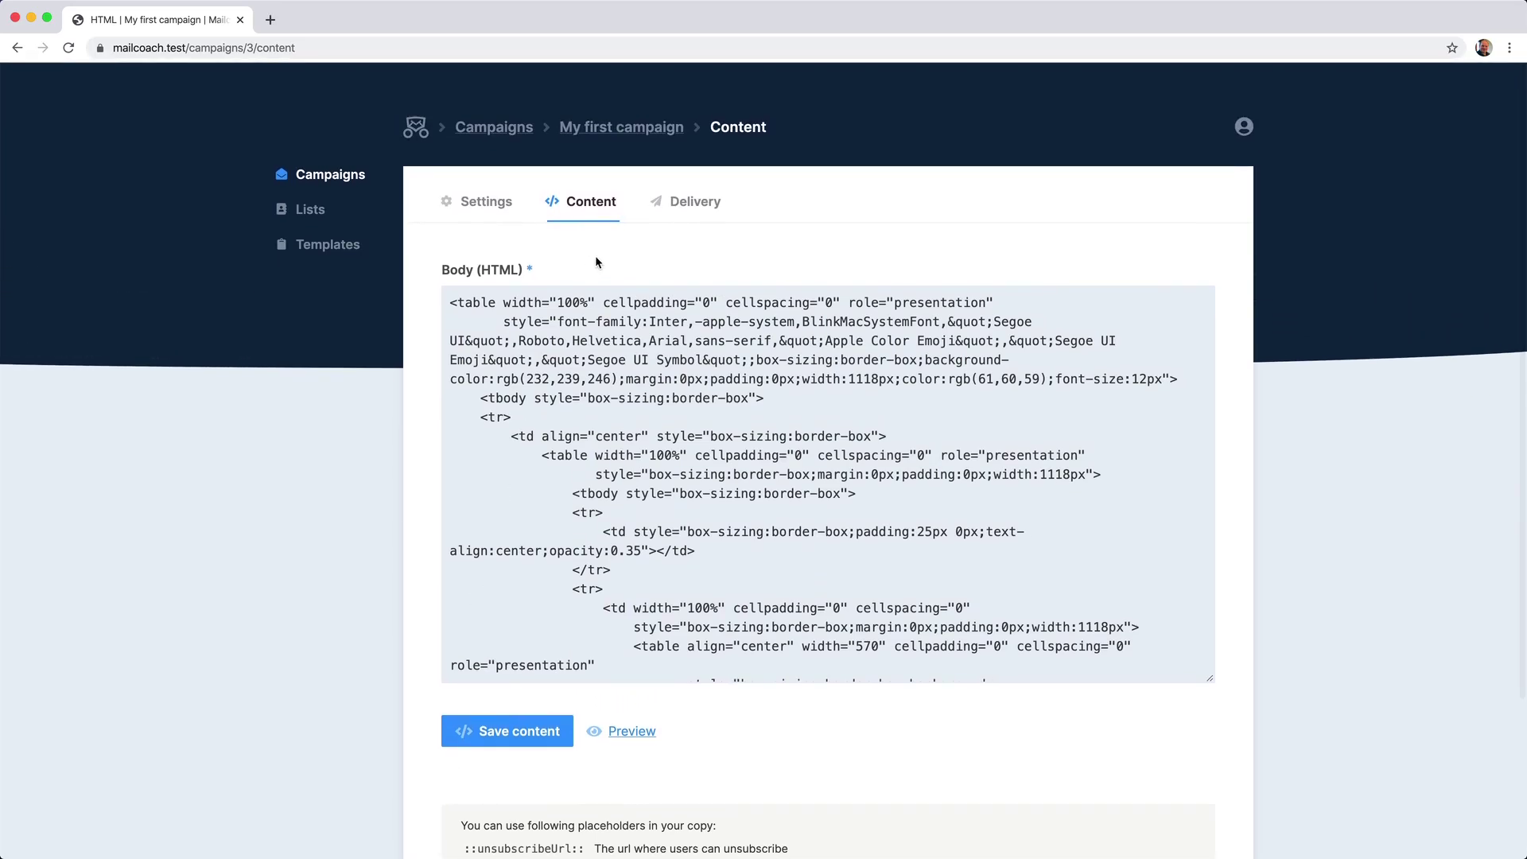
On the Delivery page, send a test copy of the campaign to the owner's e-mail address.
{"action": "left_click", "coordinate": [686, 209]}
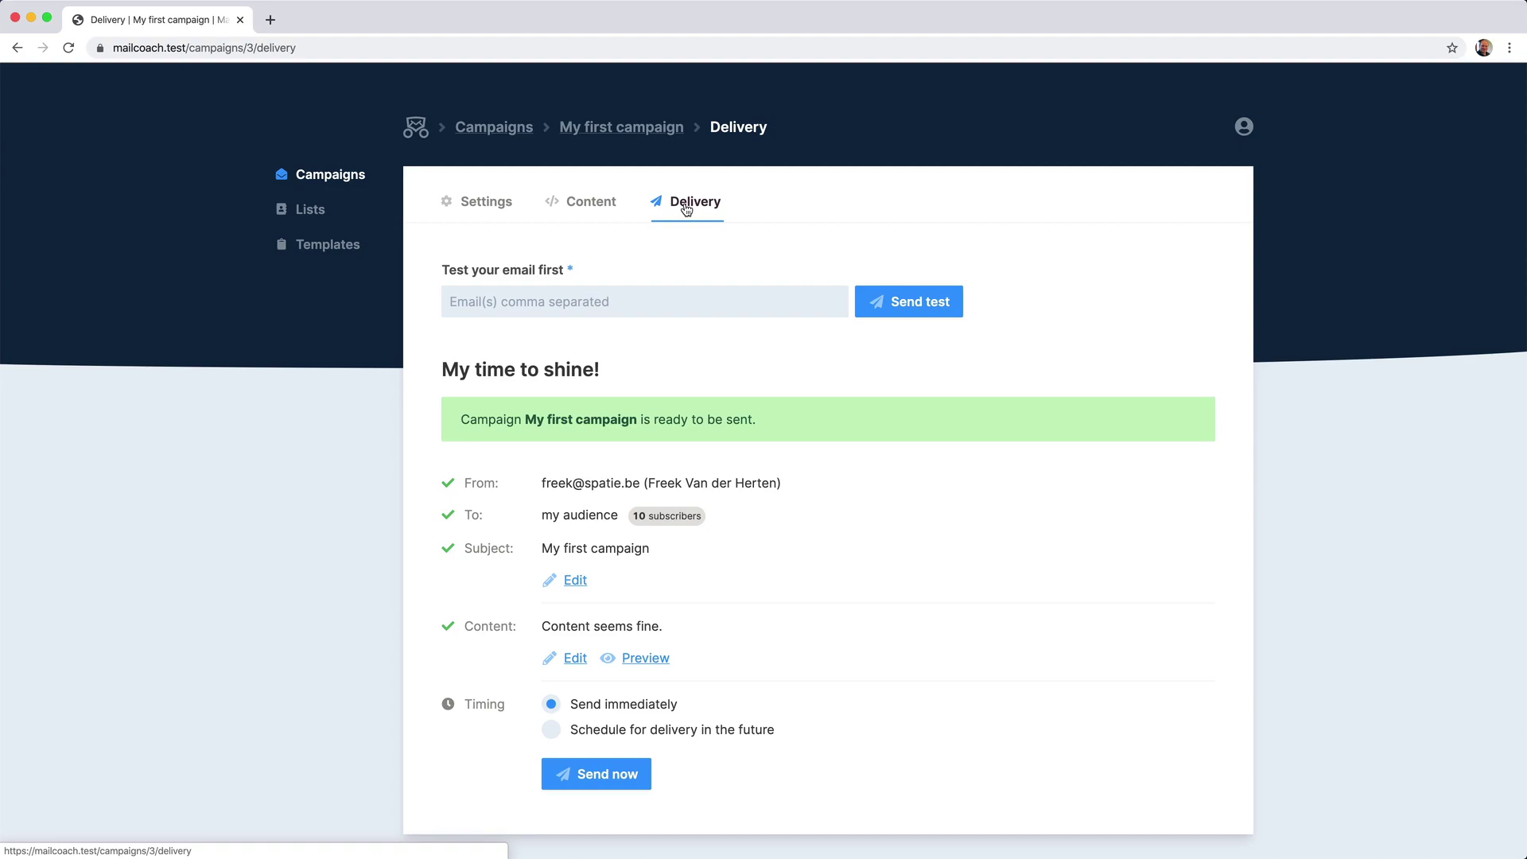
{"action": "left_click", "coordinate": [588, 302]}
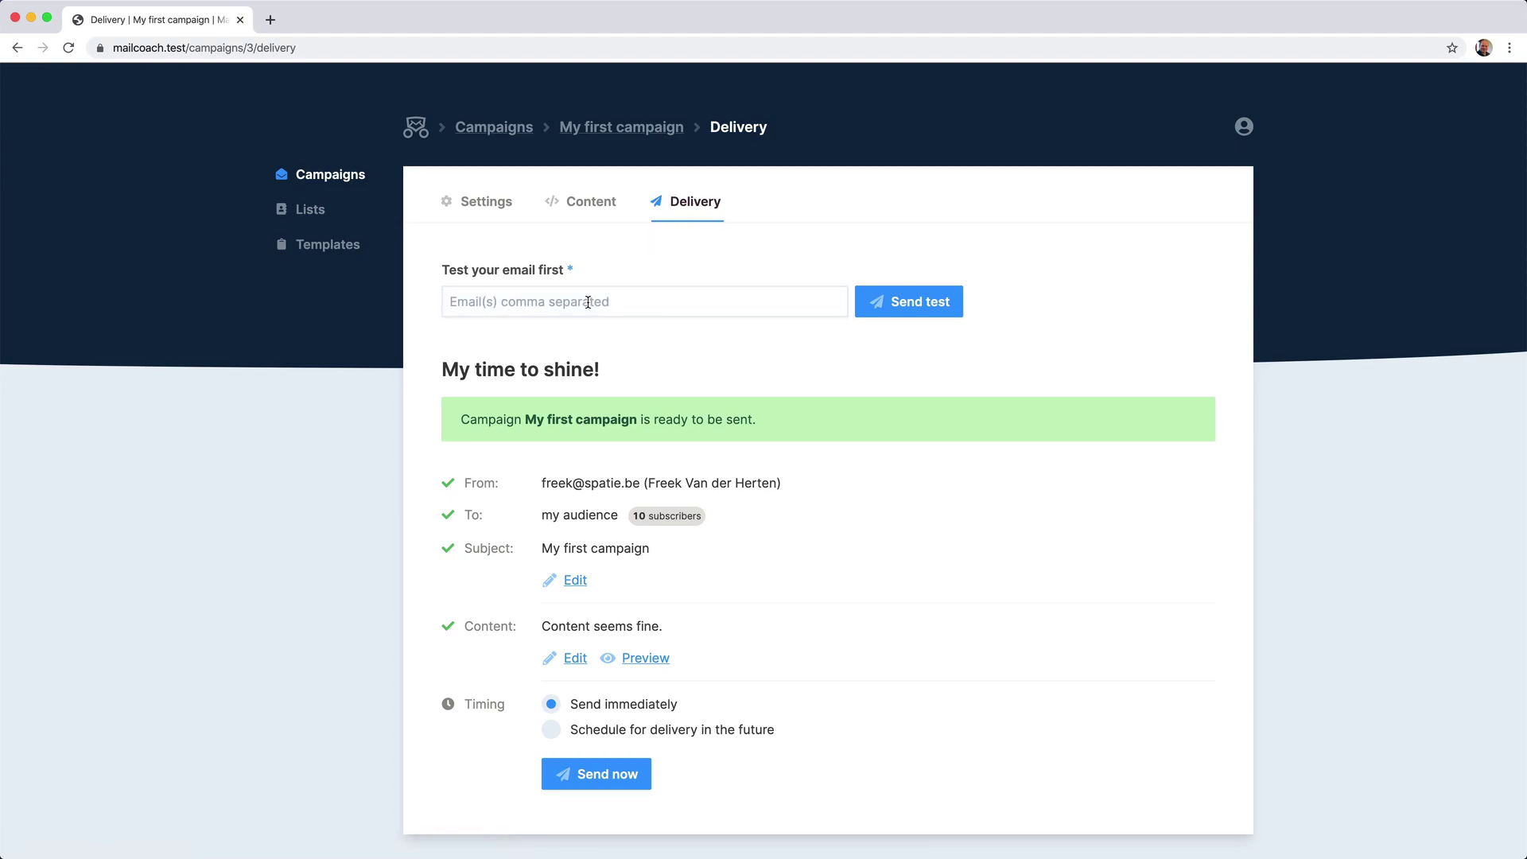
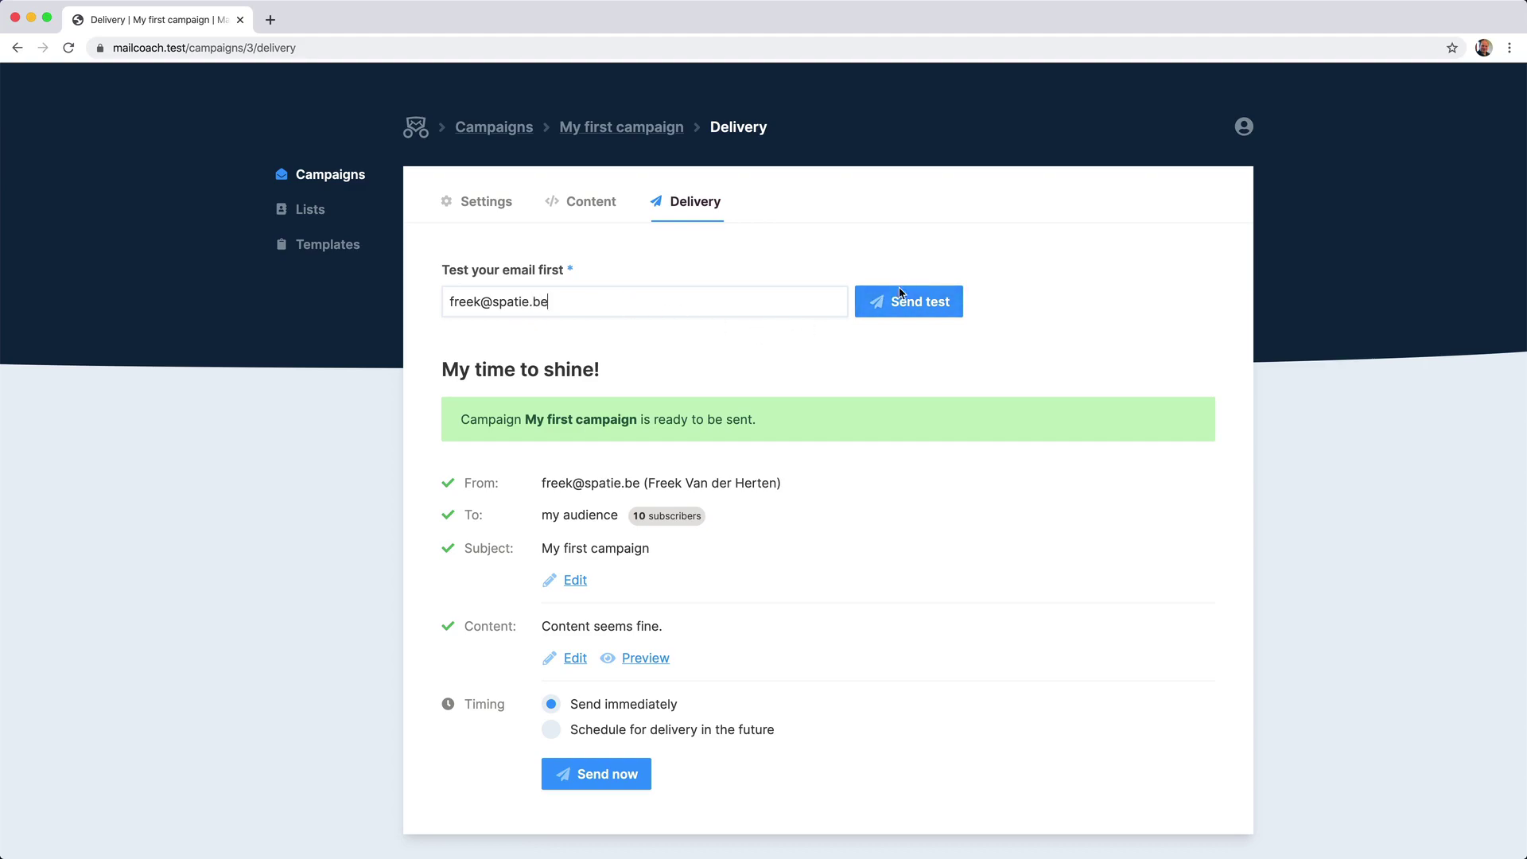
{"action": "left_click", "coordinate": [899, 300]}
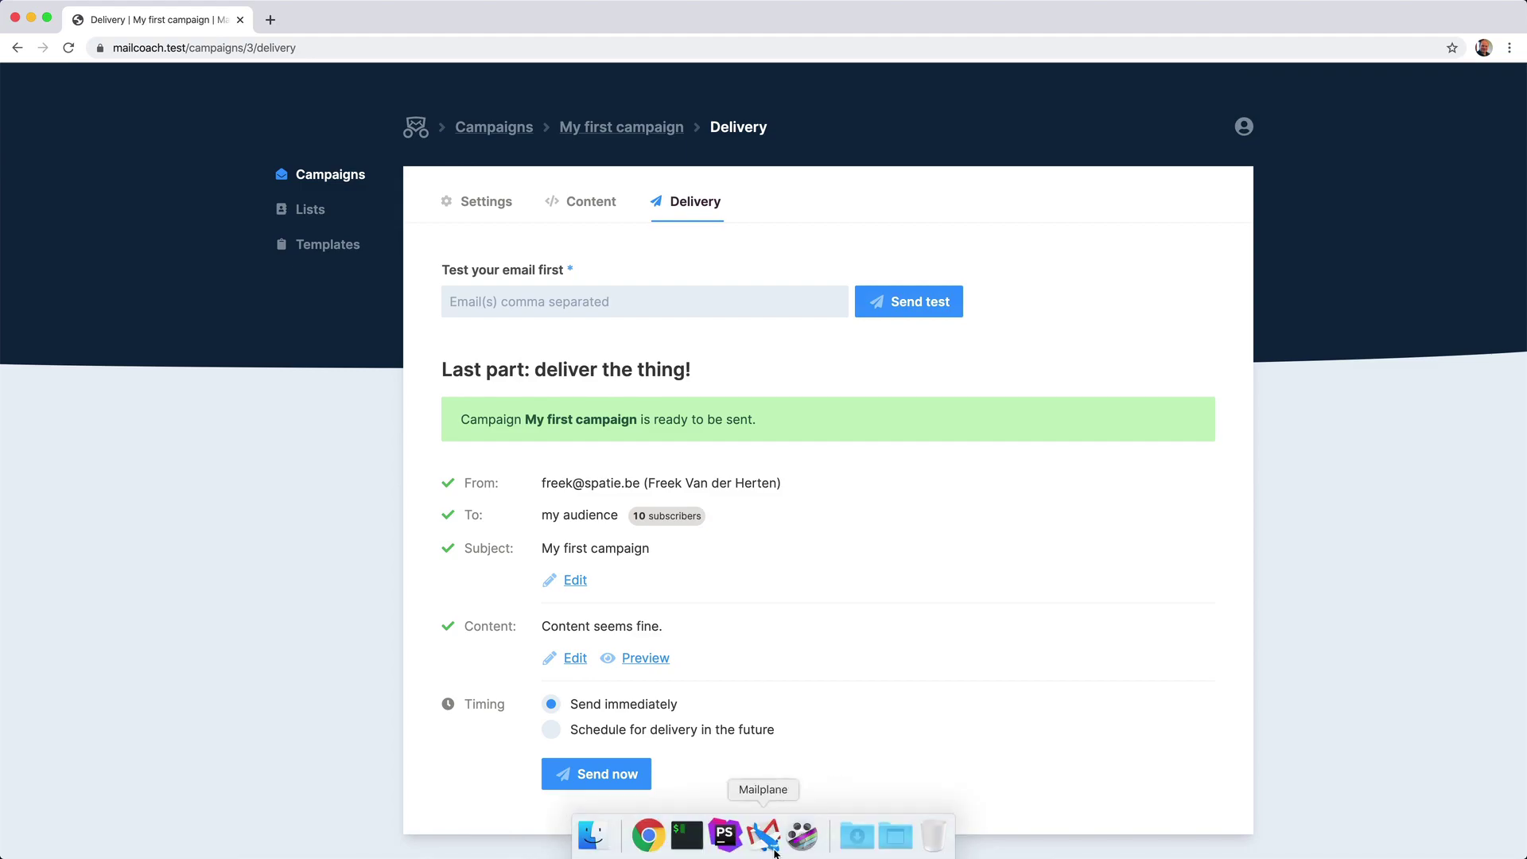
Open the 'My first campaign' test email under Gmail's mailcoach label in Mailplane.
{"action": "left_click", "coordinate": [765, 837]}
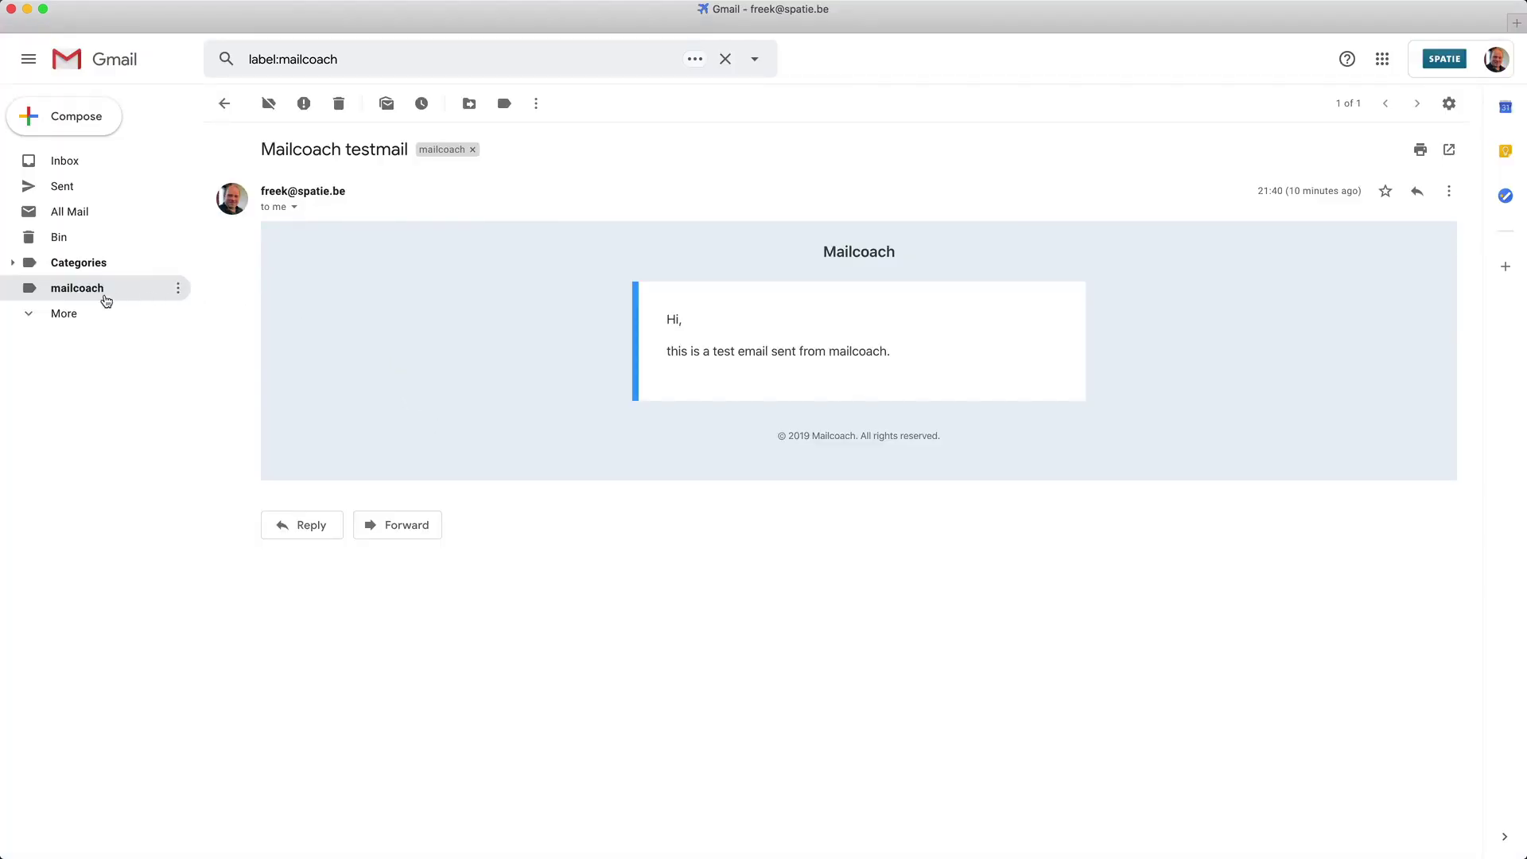
{"action": "left_click", "coordinate": [83, 293]}
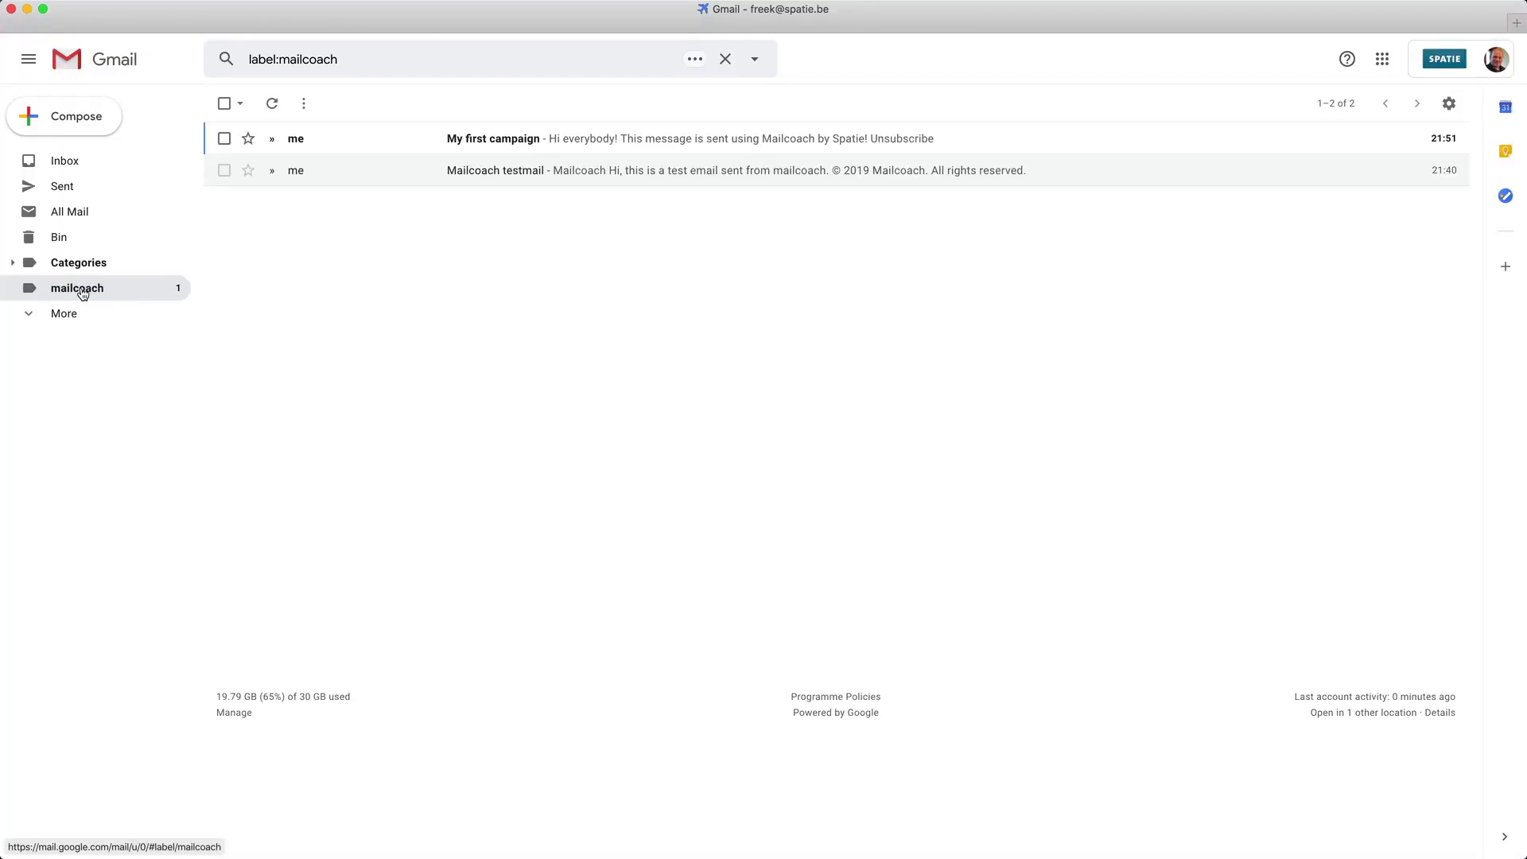
{"action": "left_click", "coordinate": [443, 140]}
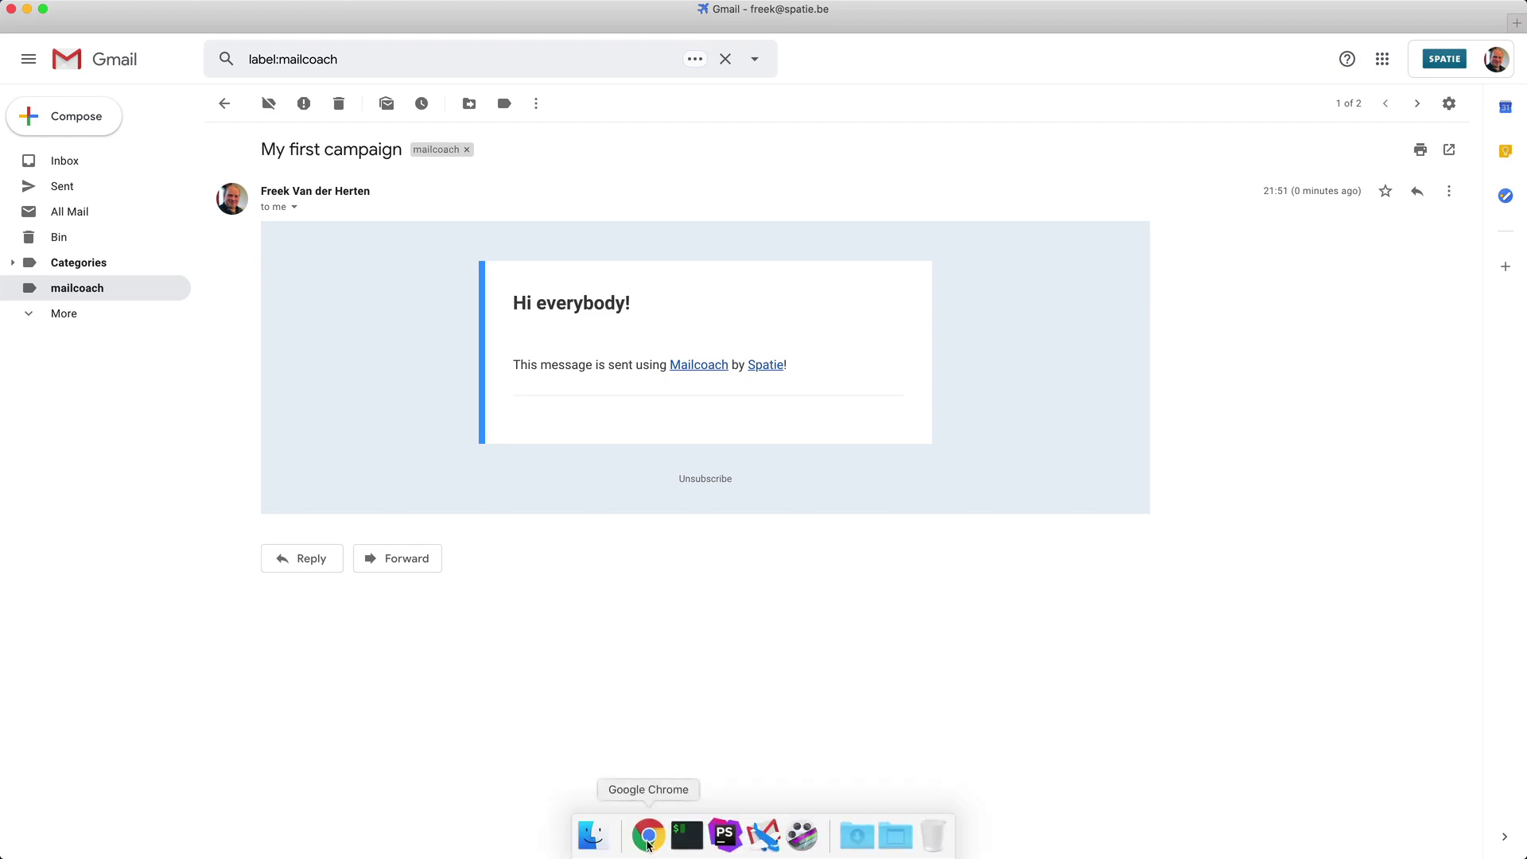
Try scheduling for December 18, 2019, then send 'My first campaign' immediately to all 10 subscribers.
{"action": "left_click", "coordinate": [648, 841]}
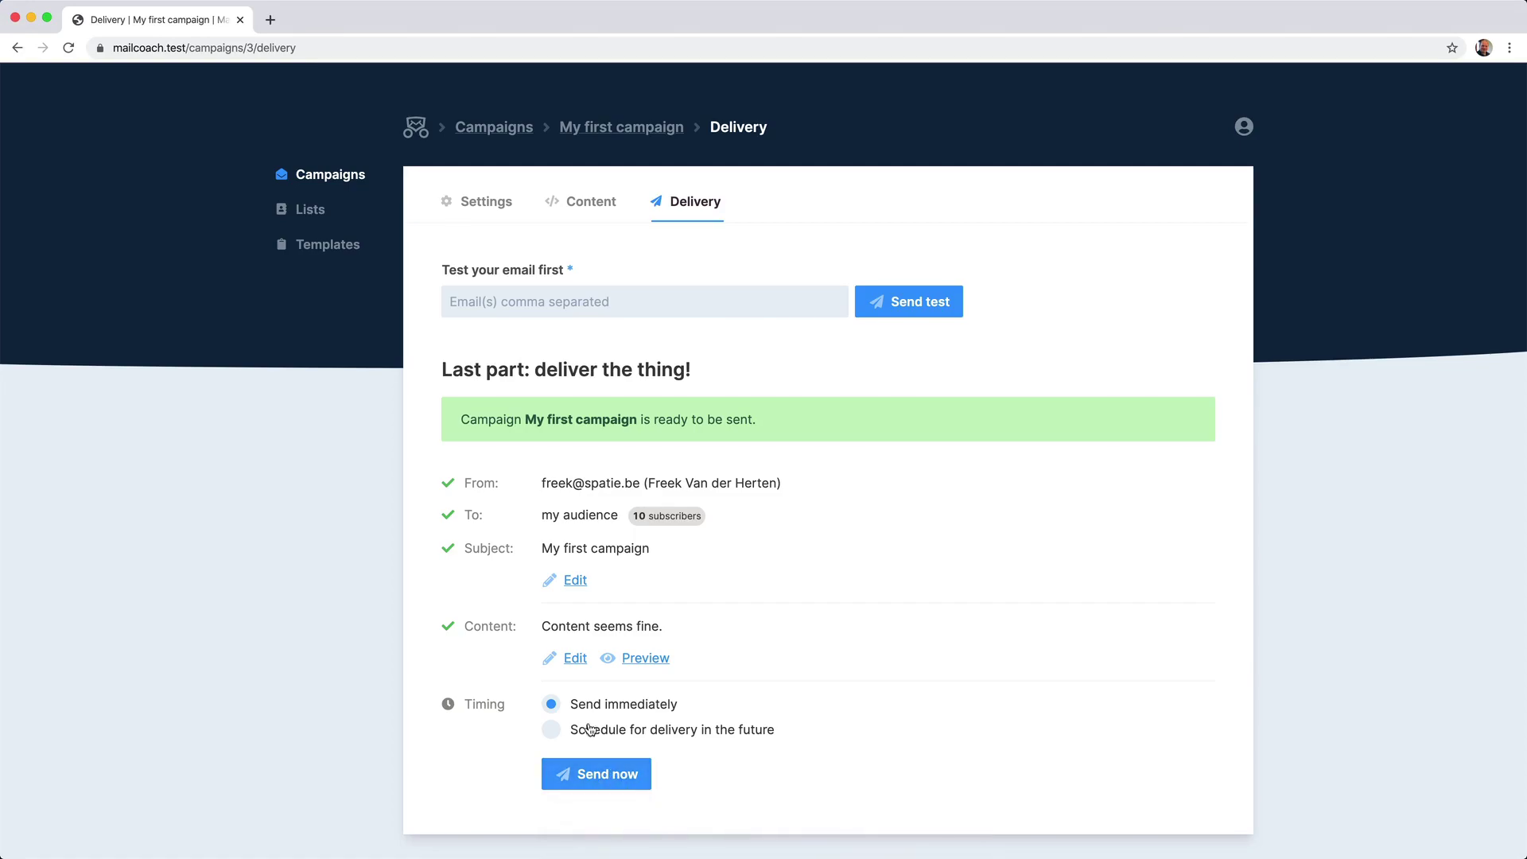
{"action": "scroll", "coordinate": [589, 708], "scroll_direction": "down", "scroll_amount": 2}
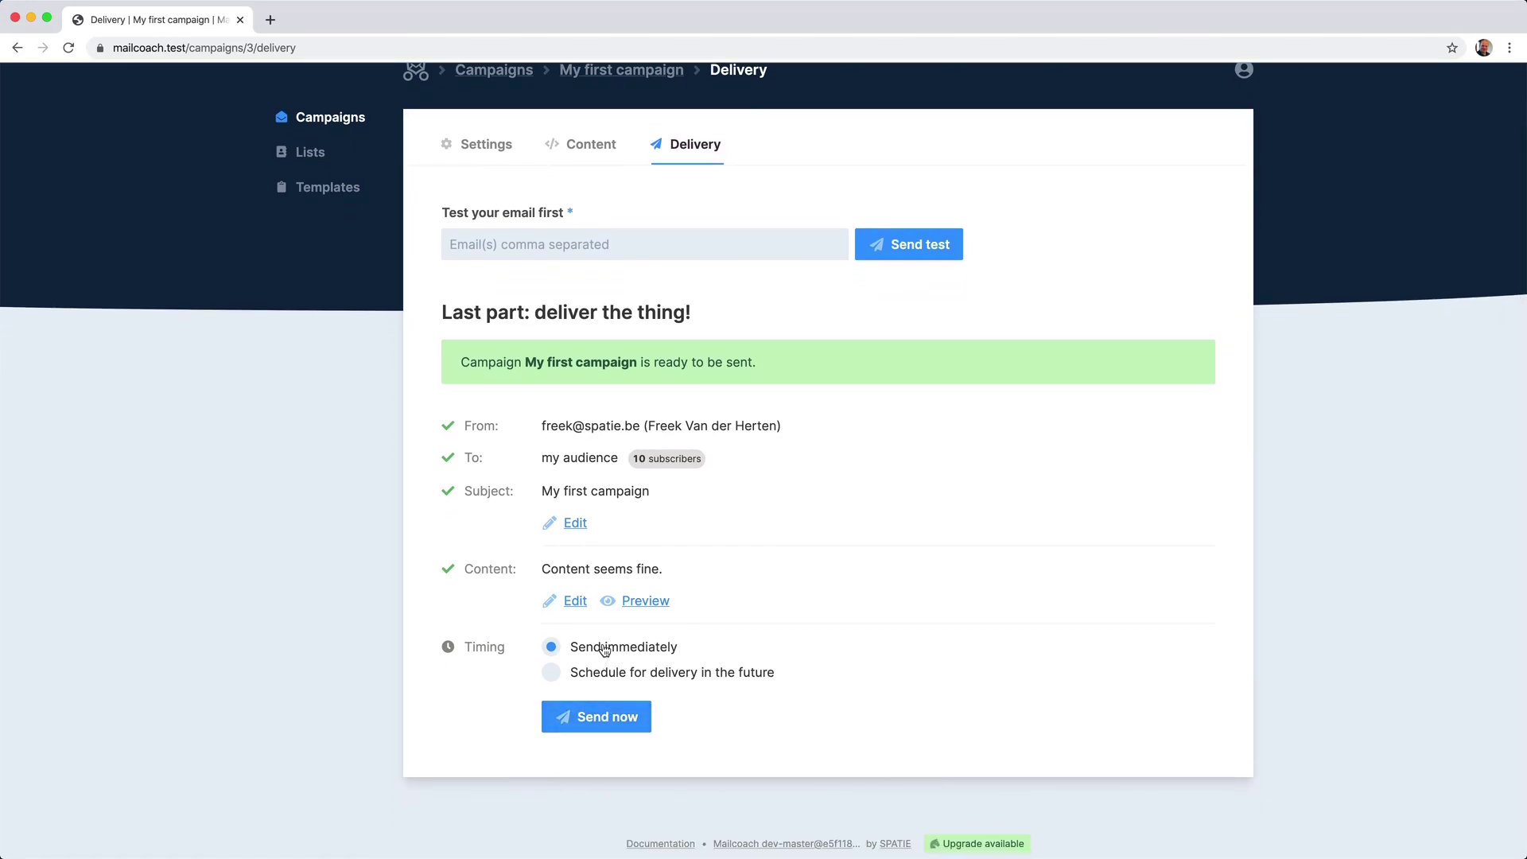
{"action": "left_click", "coordinate": [588, 672]}
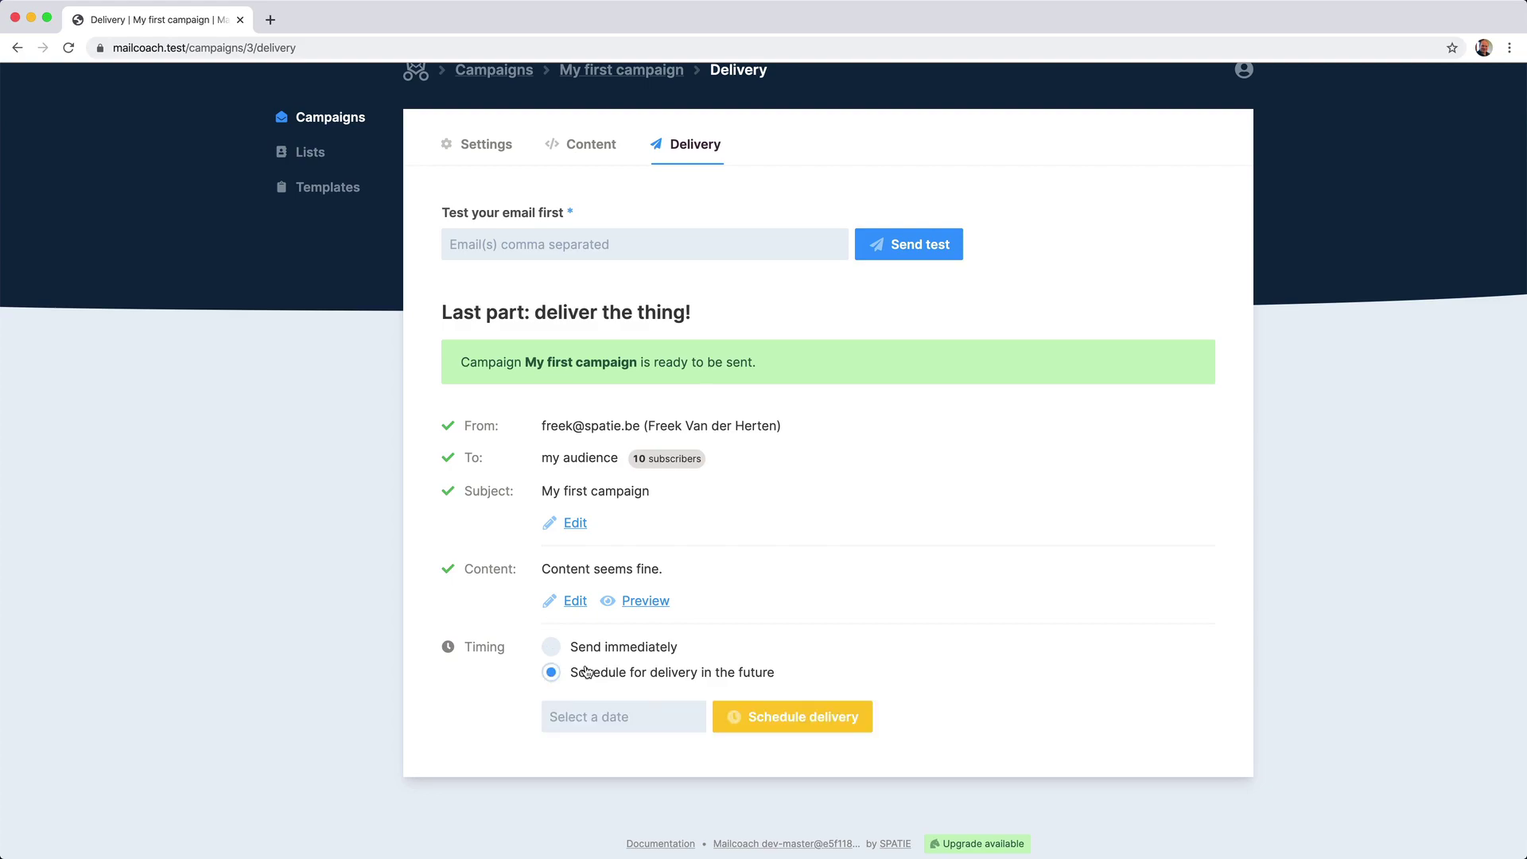
{"action": "left_click", "coordinate": [609, 713]}
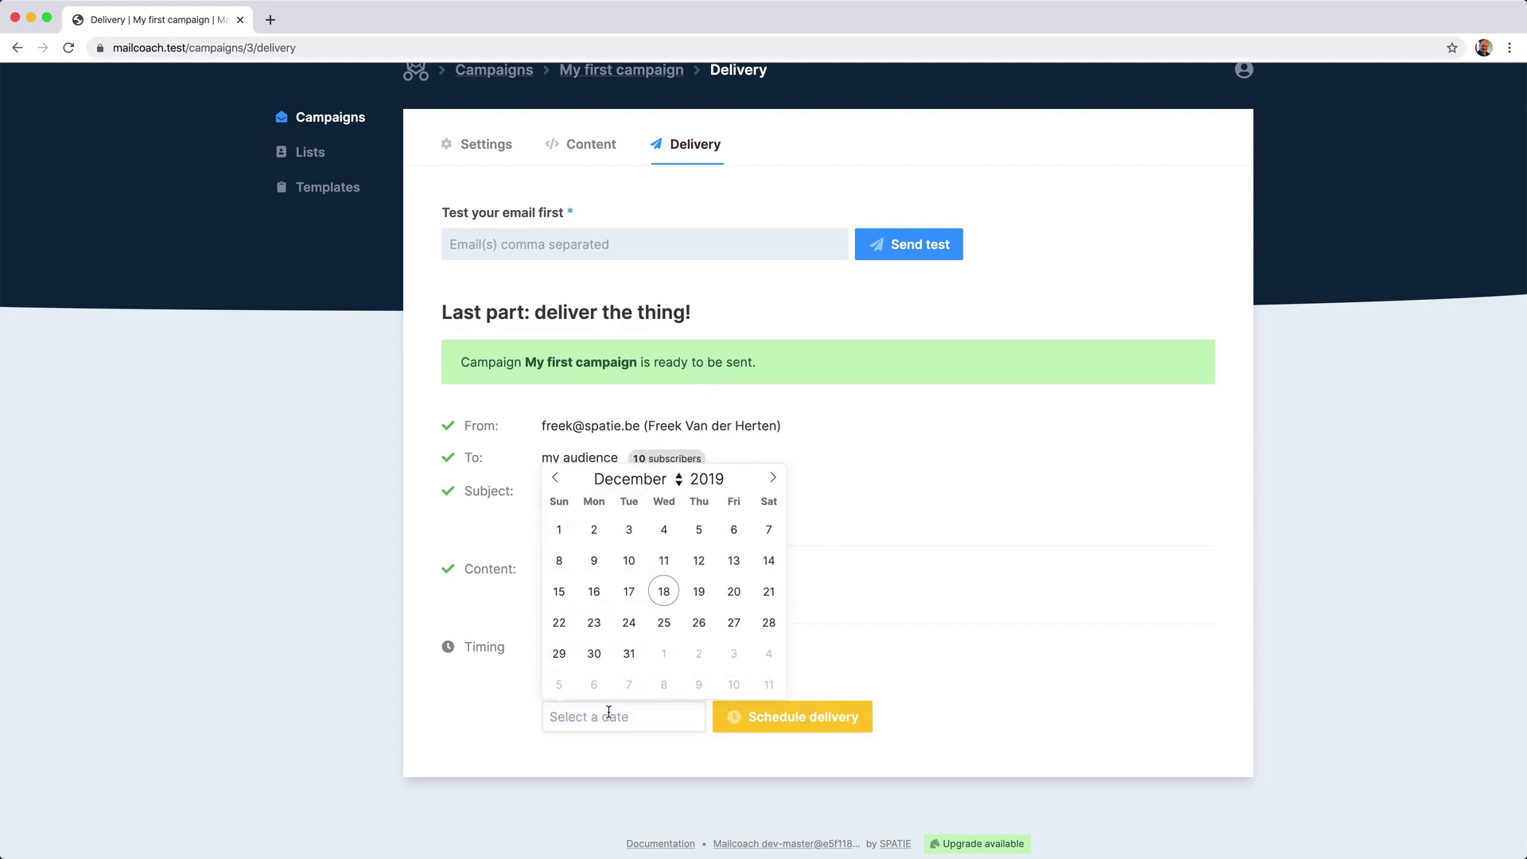
{"action": "left_click", "coordinate": [931, 586]}
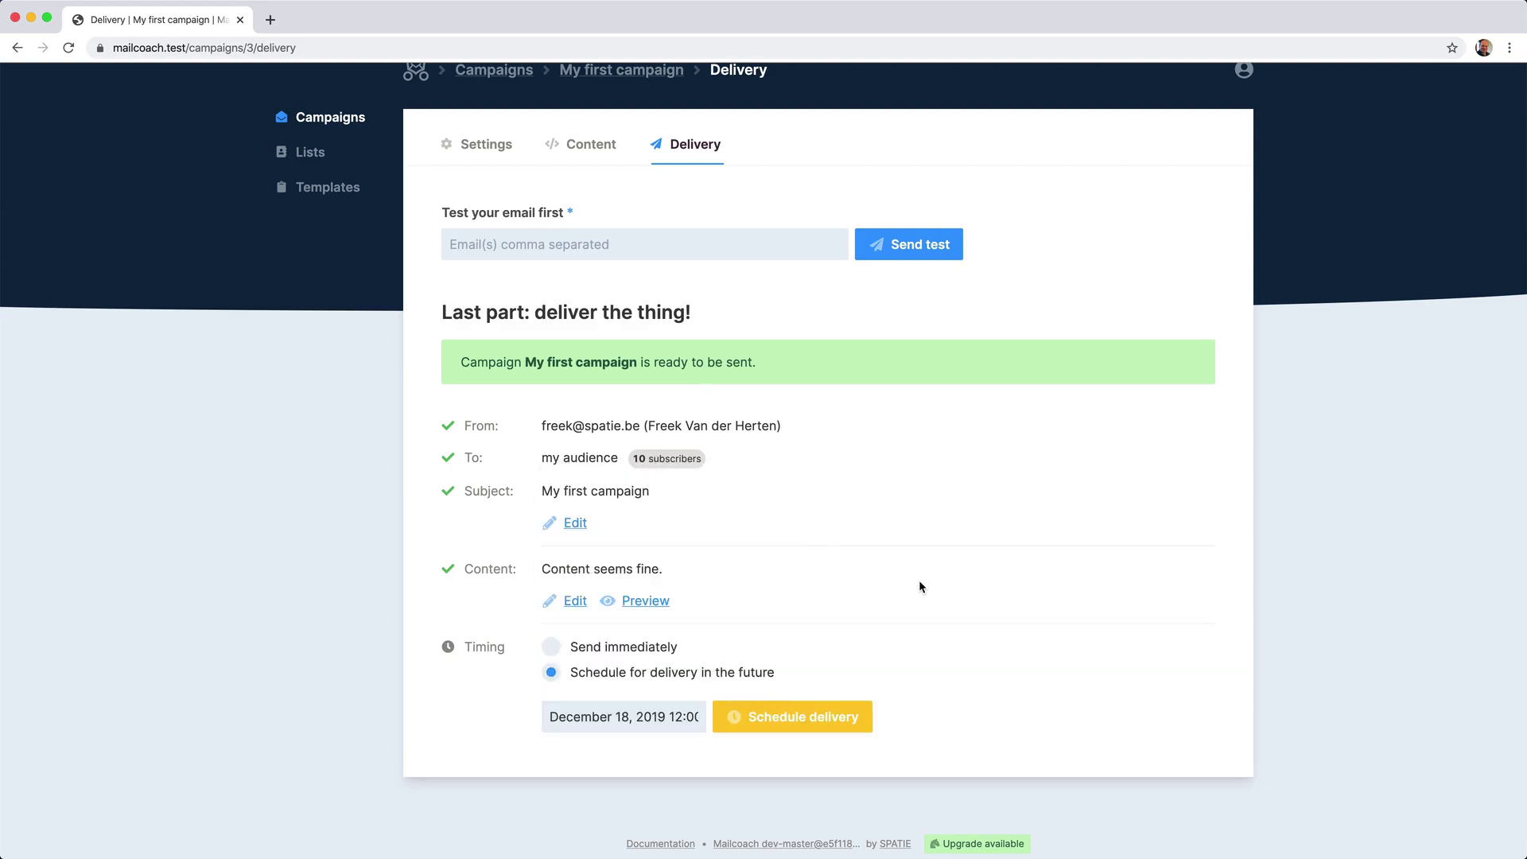
{"action": "left_click", "coordinate": [548, 648]}
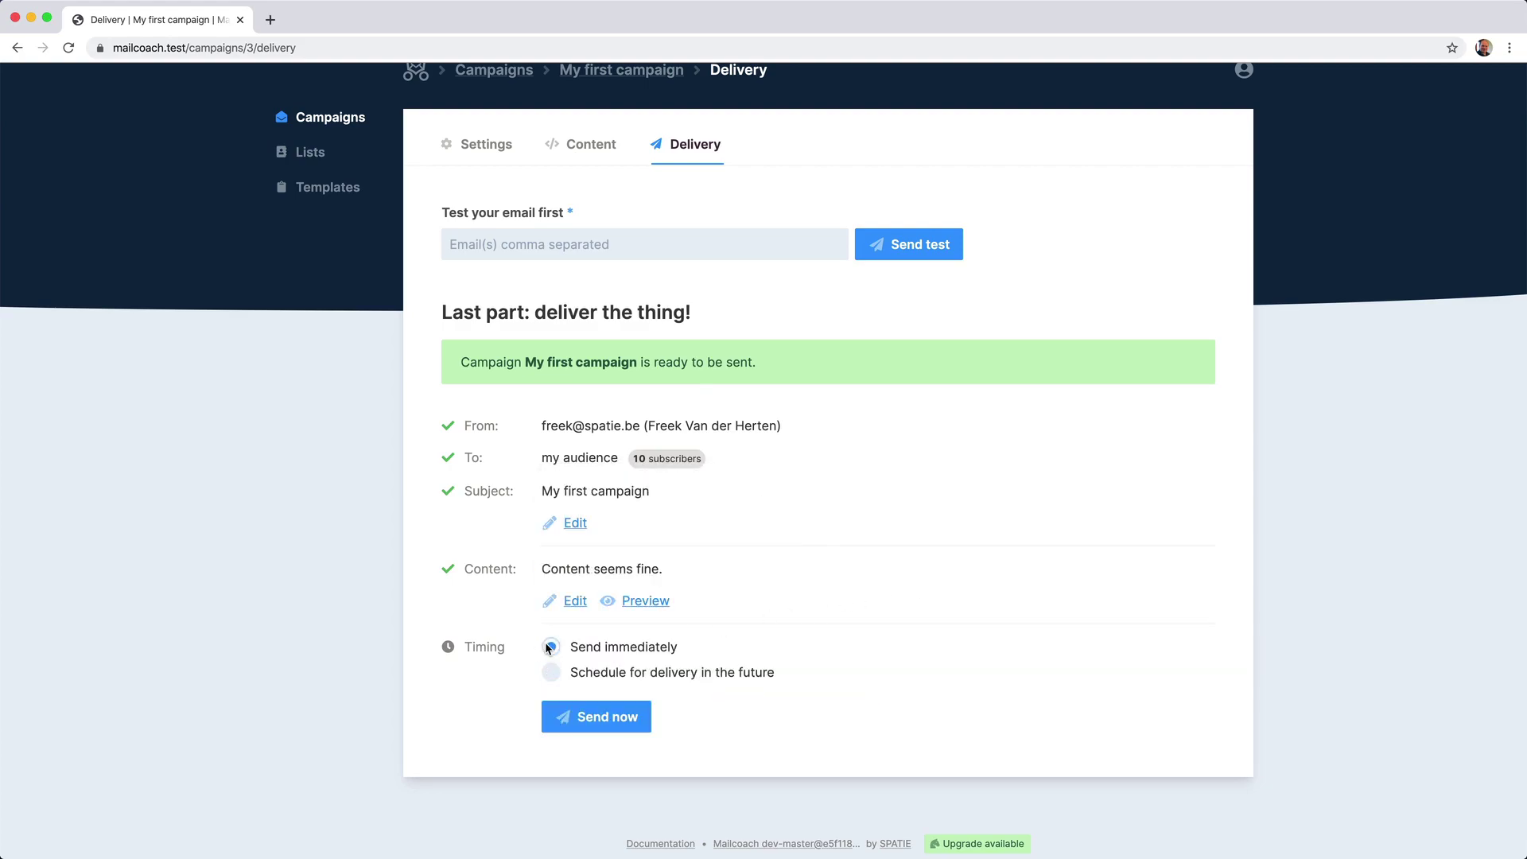
{"action": "left_click", "coordinate": [589, 714]}
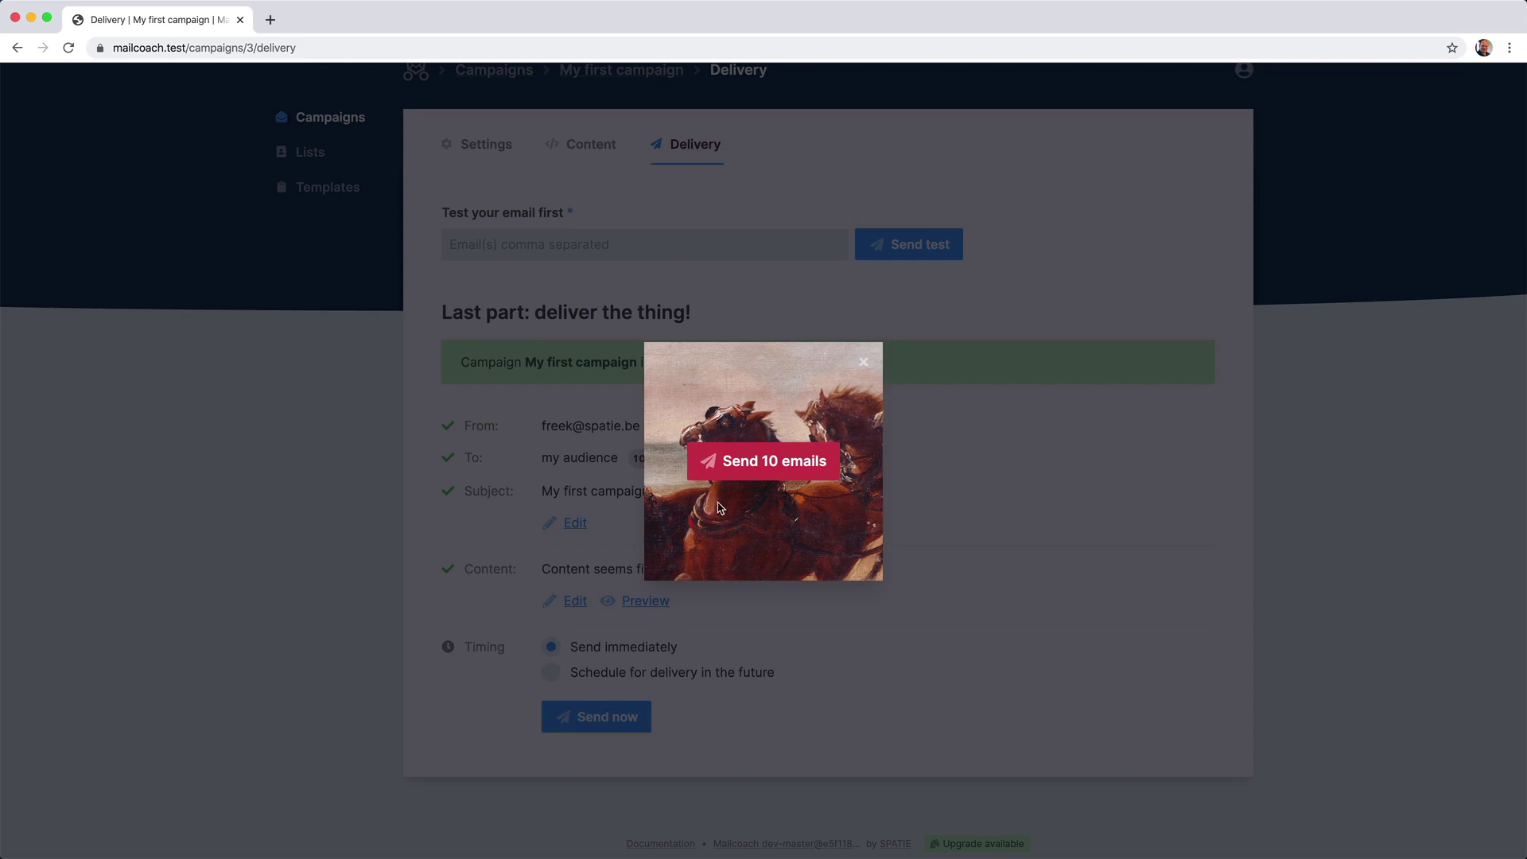
{"action": "left_click", "coordinate": [743, 469]}
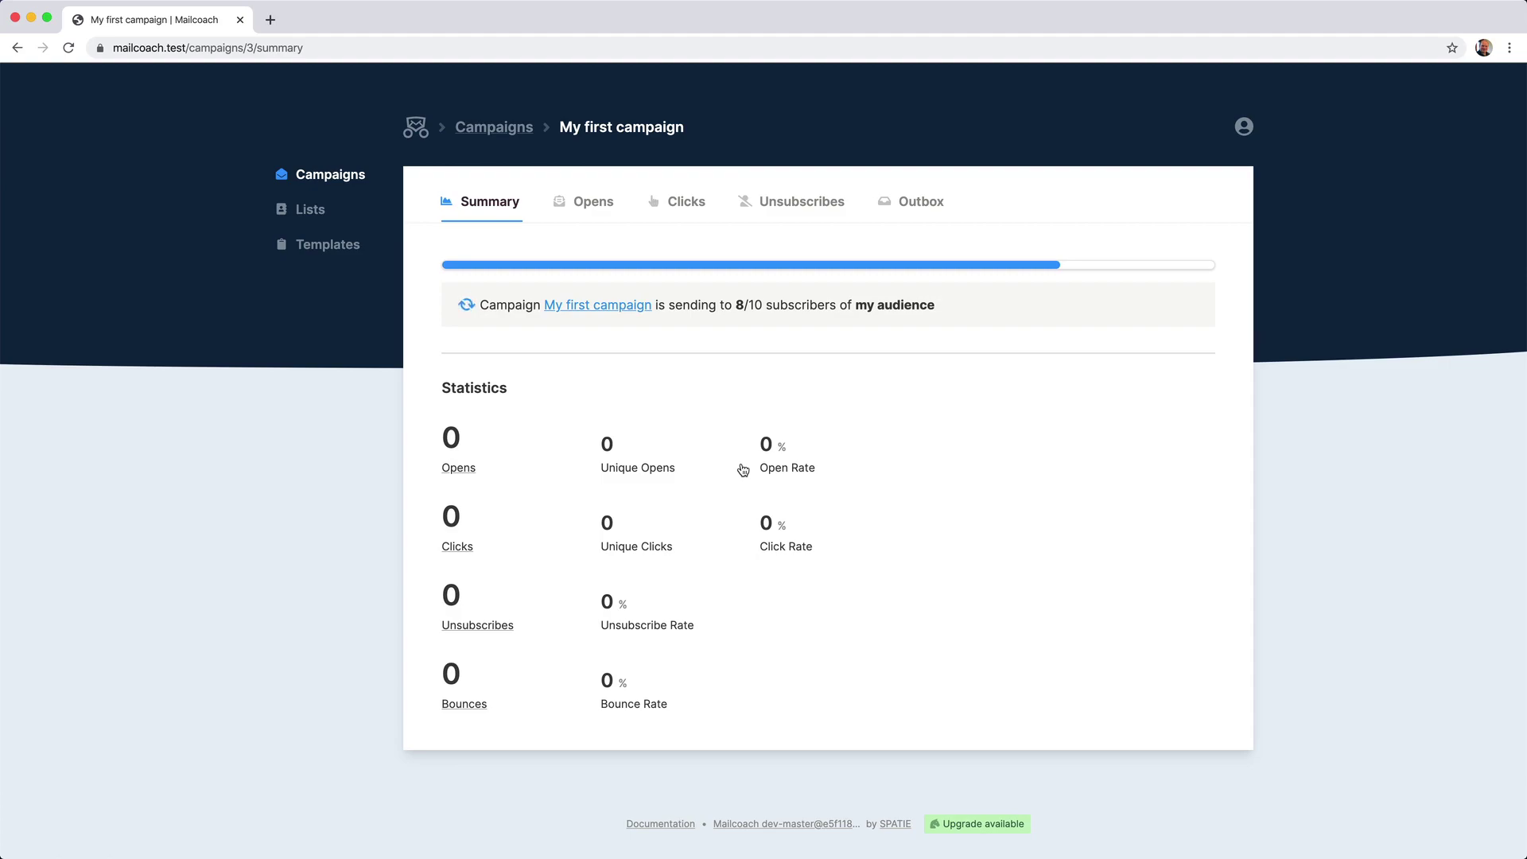
Open the first 'My first campaign' email listed under the mailcoach label.
{"action": "mouse_move", "coordinate": [715, 855]}
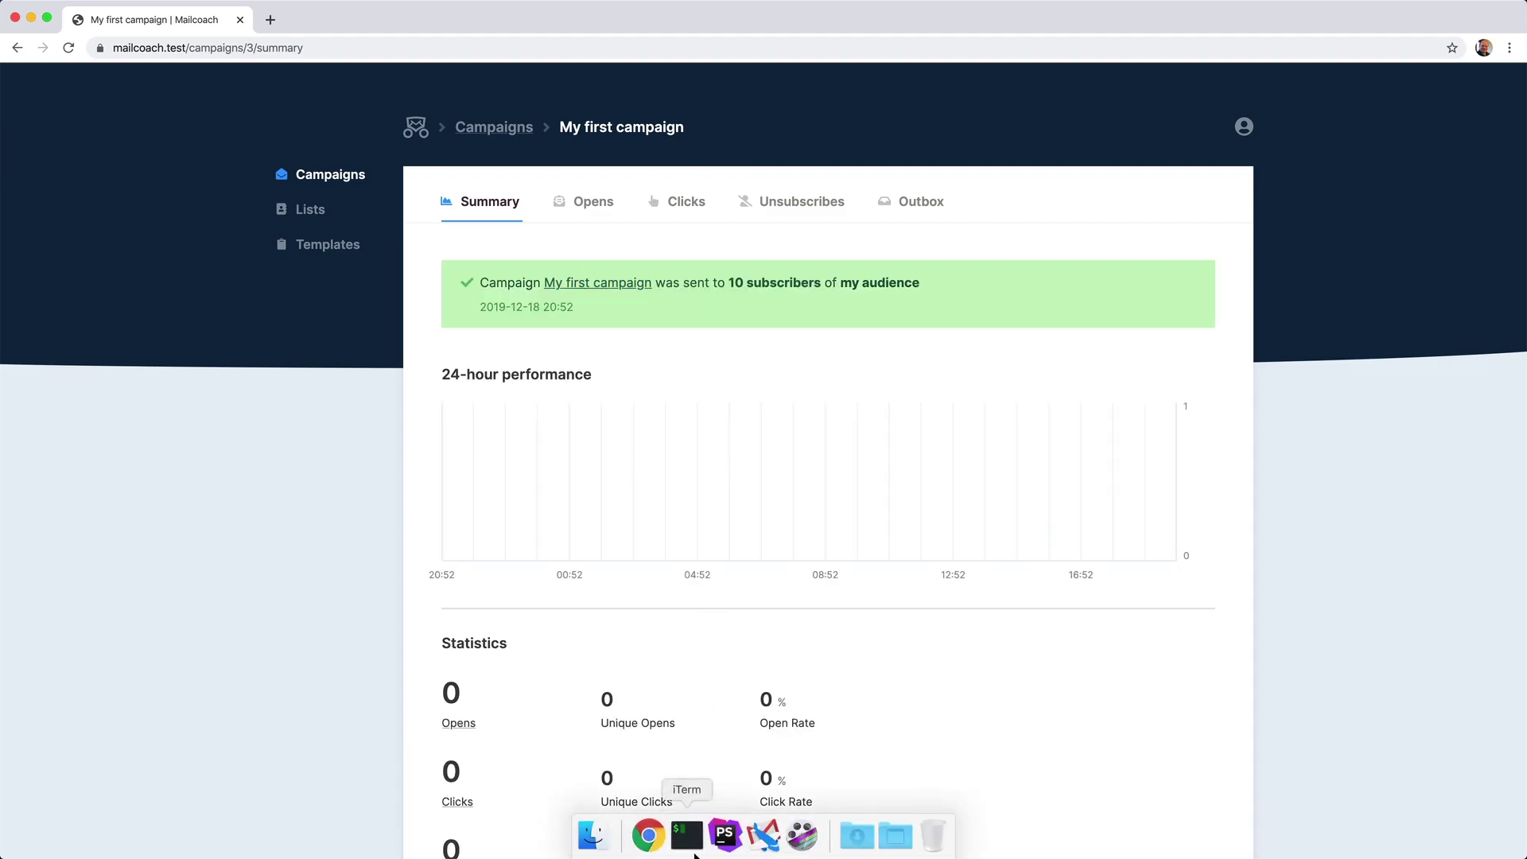
{"action": "left_click", "coordinate": [762, 833]}
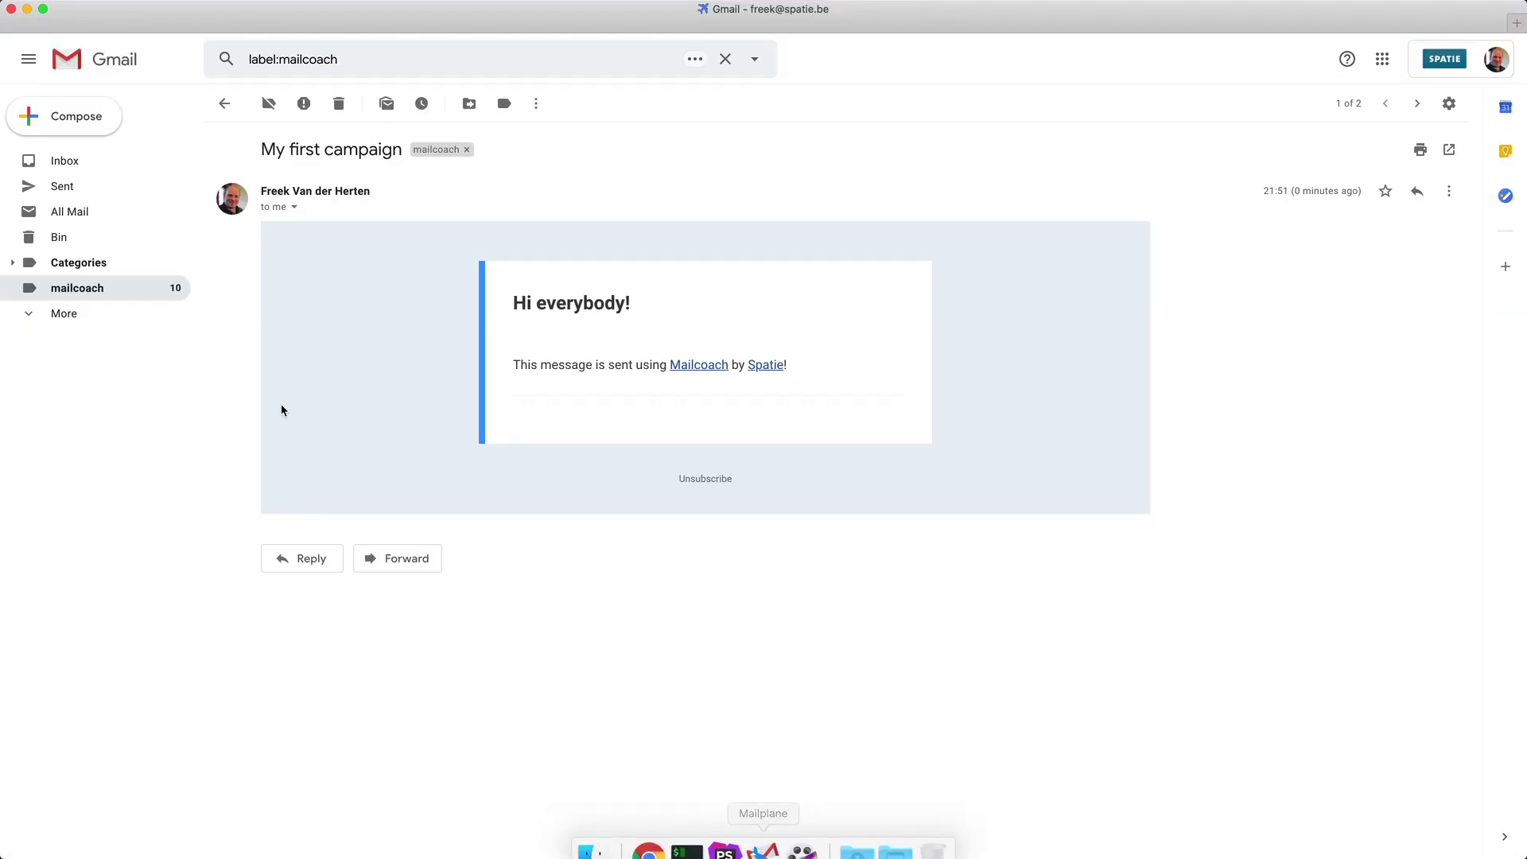
{"action": "left_click", "coordinate": [105, 294]}
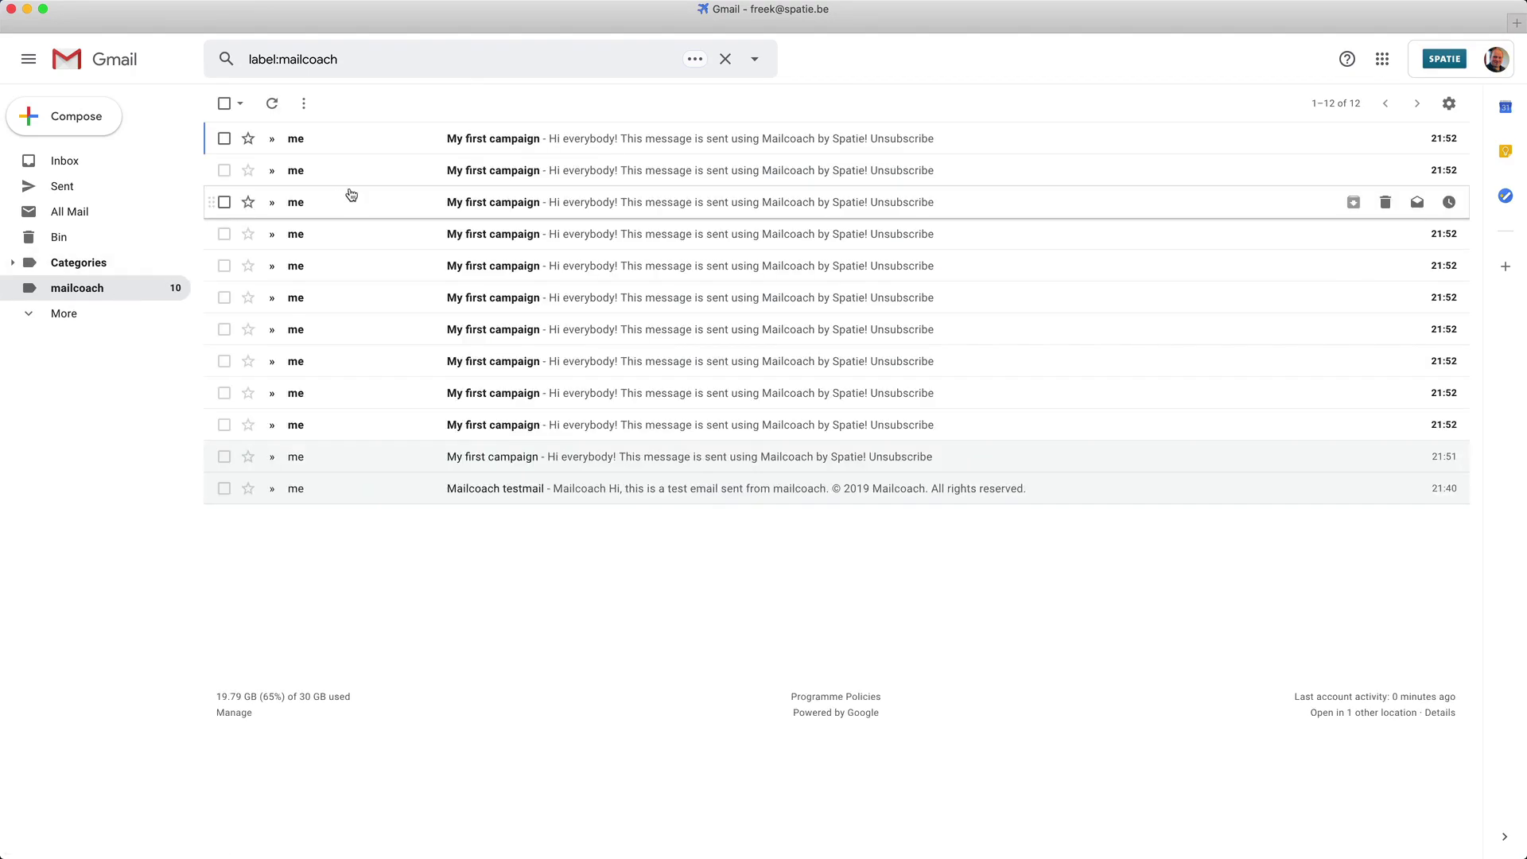
{"action": "left_click", "coordinate": [415, 147]}
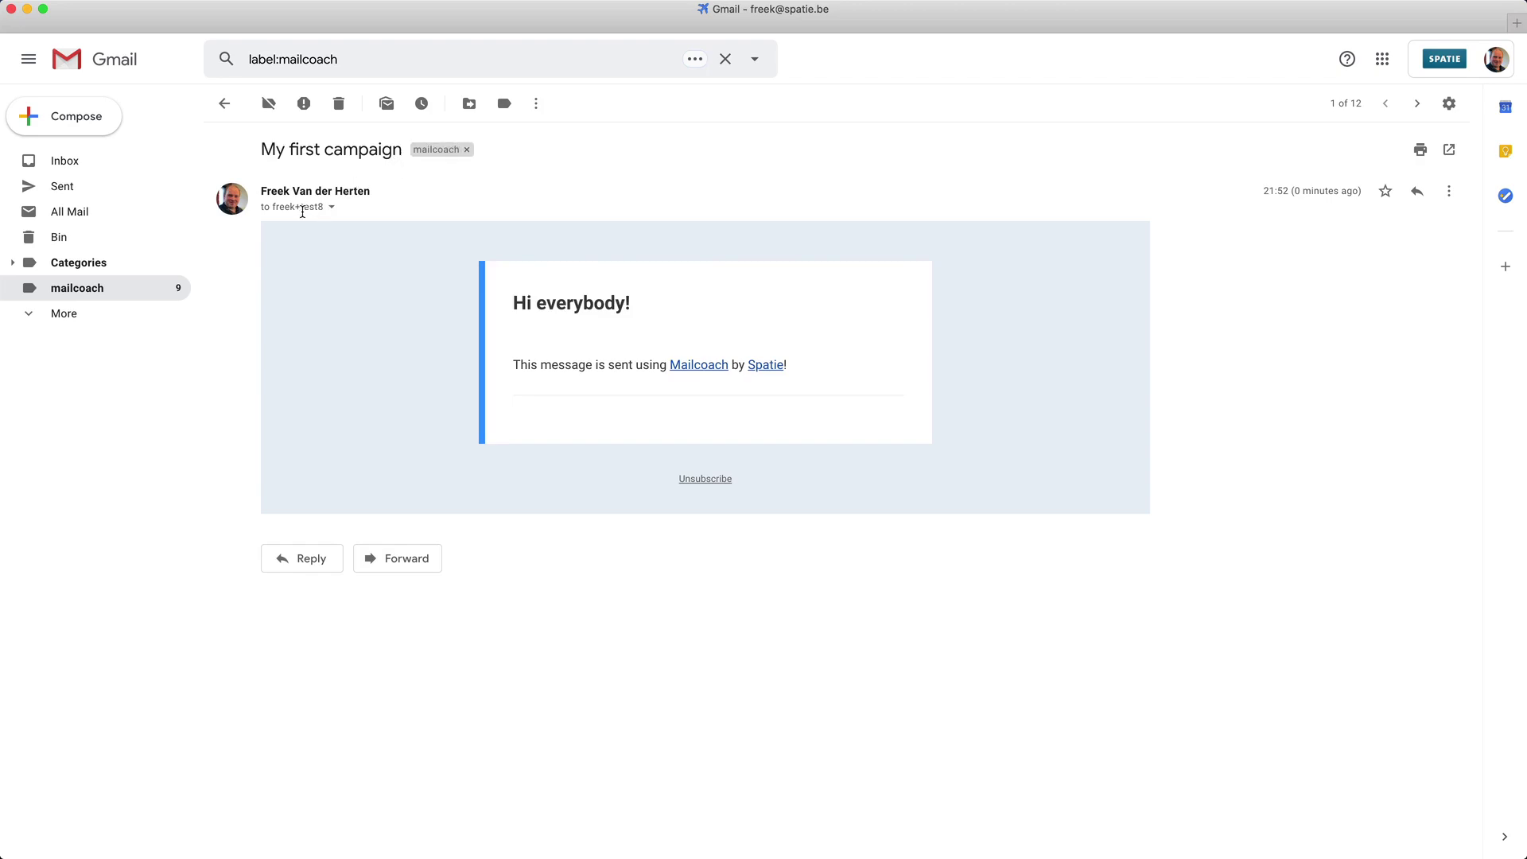
{"action": "mouse_move", "coordinate": [296, 207]}
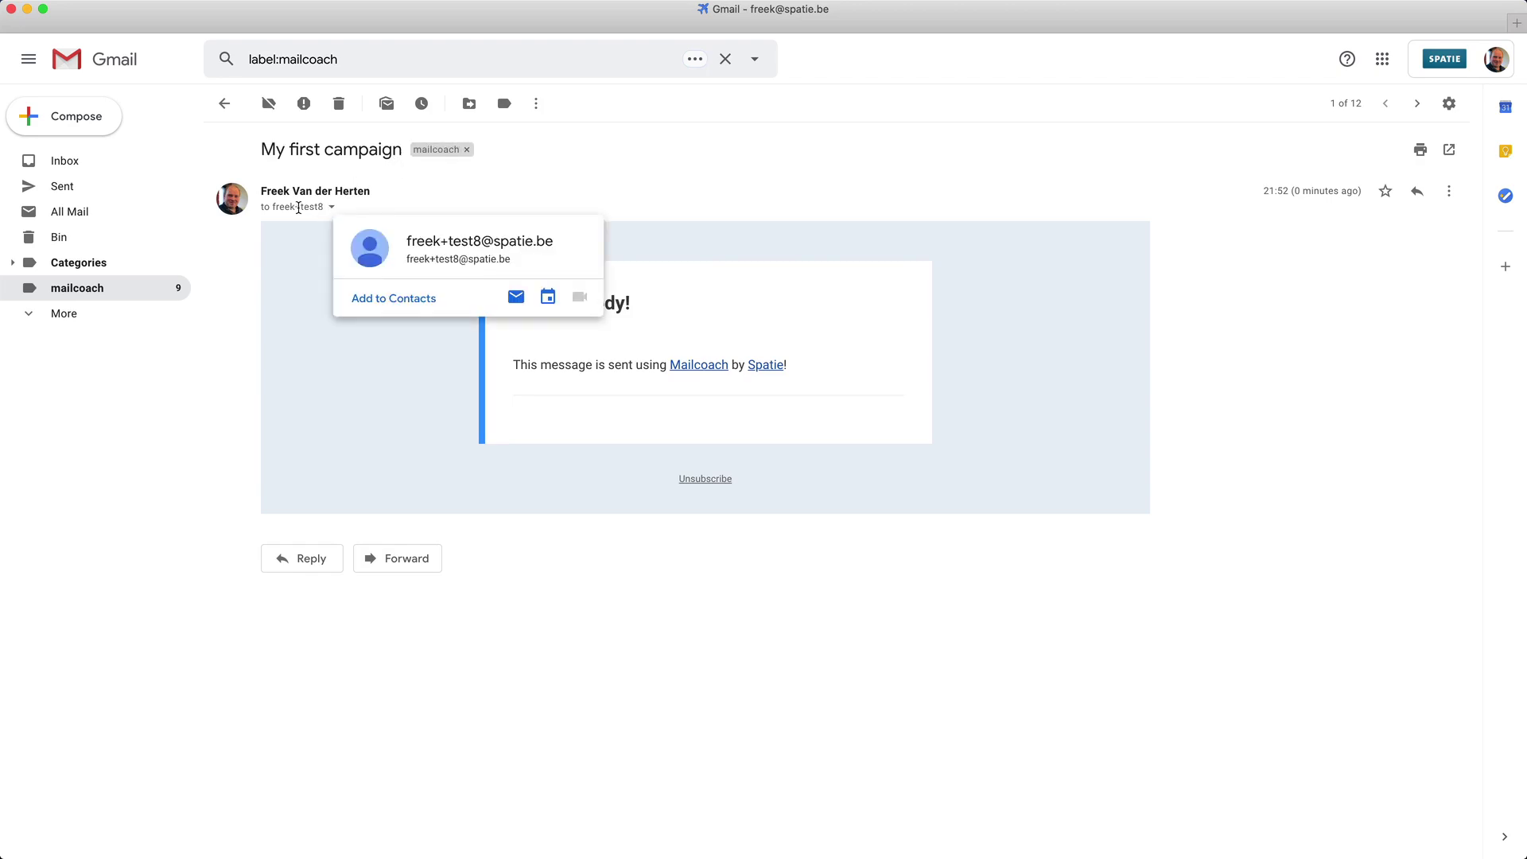
Go back to the mailcoach list and open the second 'My first campaign' email.
{"action": "left_click", "coordinate": [220, 105]}
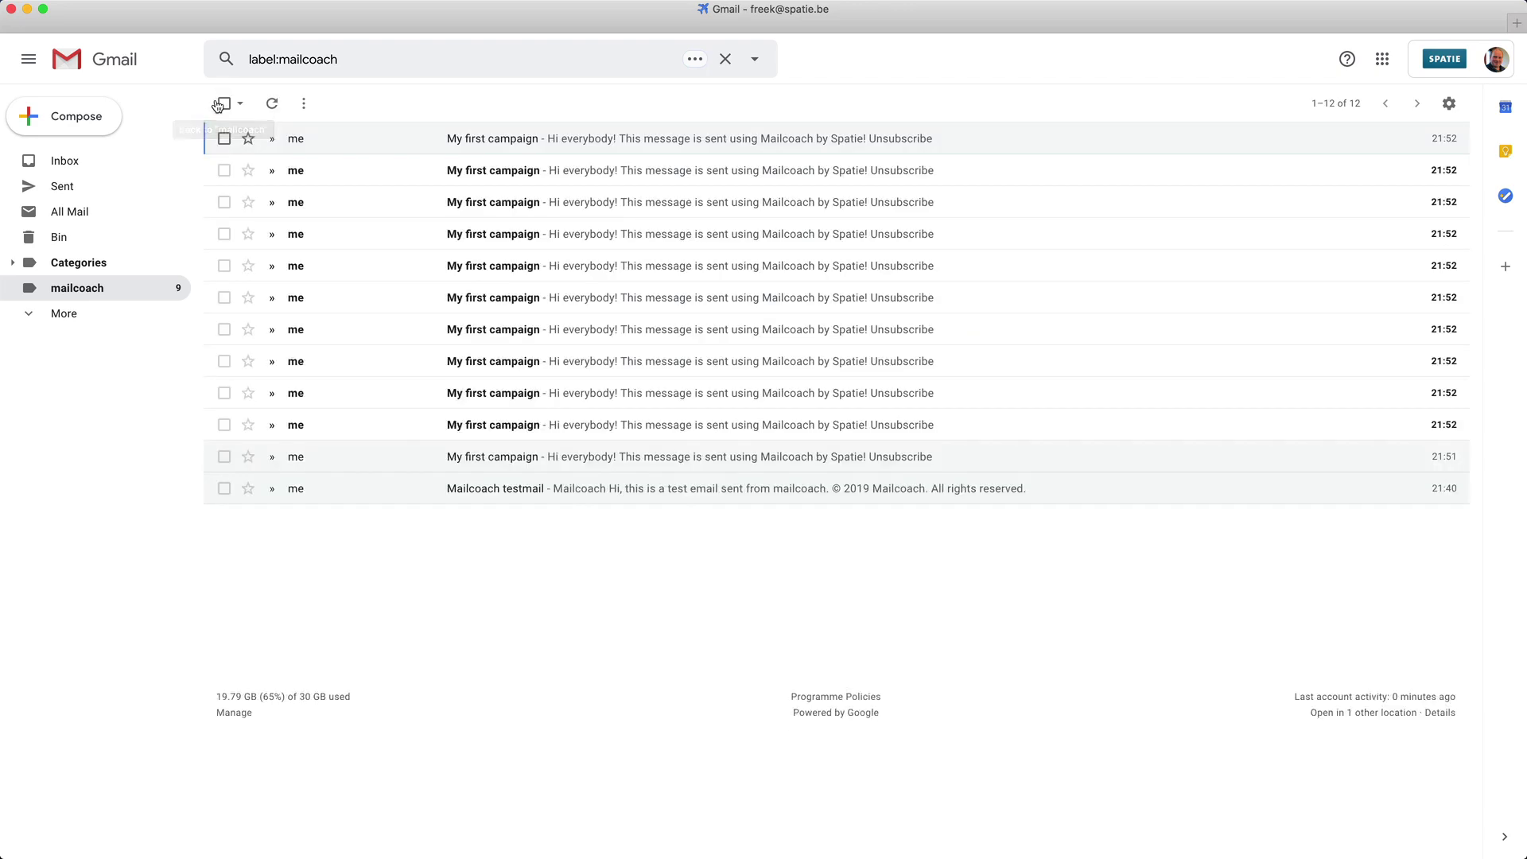
{"action": "left_click", "coordinate": [332, 182]}
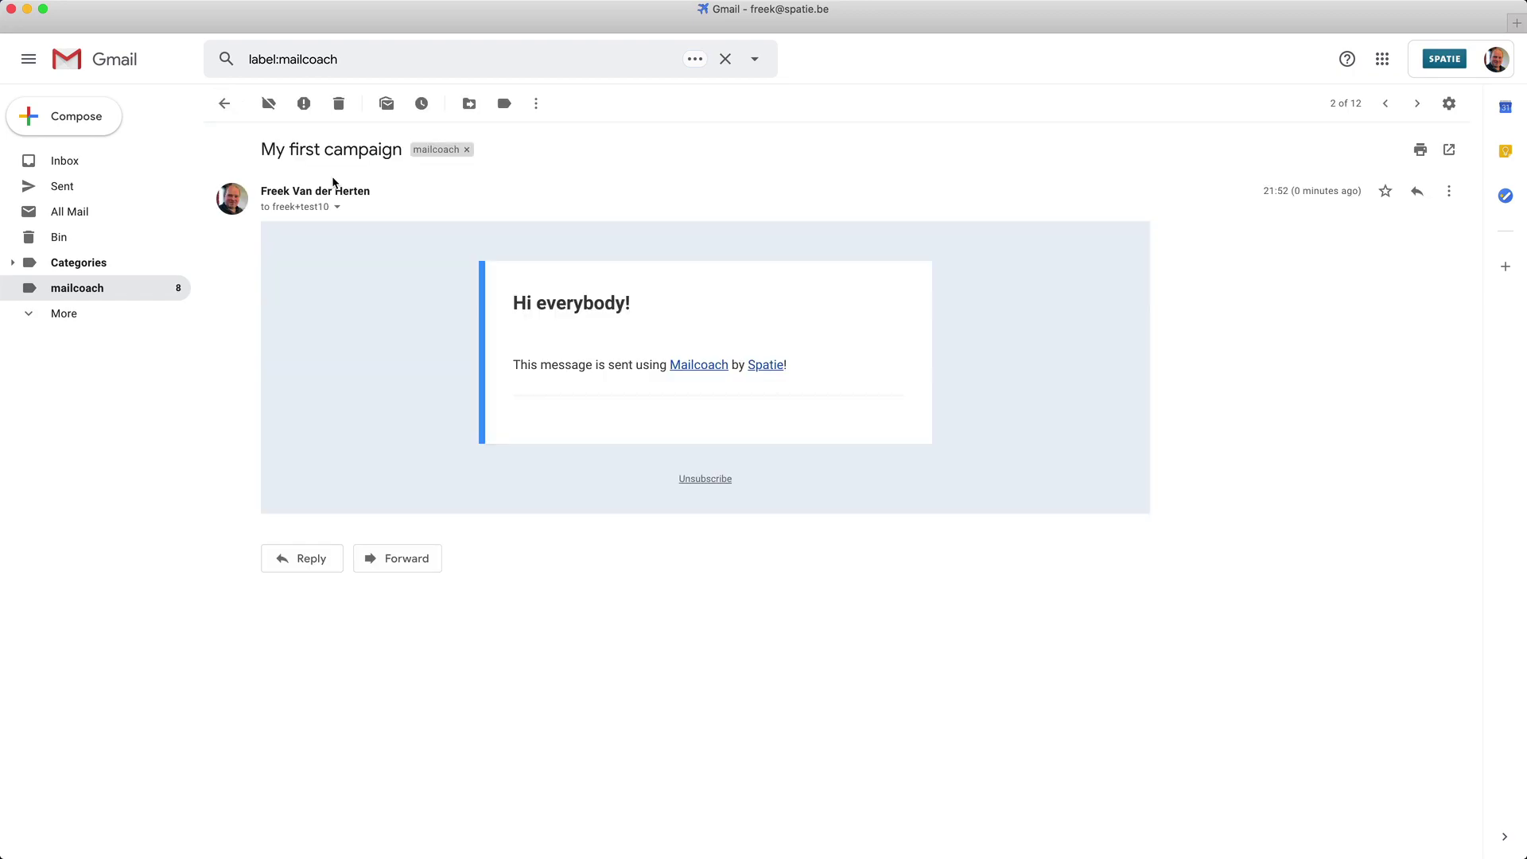
{"action": "mouse_move", "coordinate": [294, 210]}
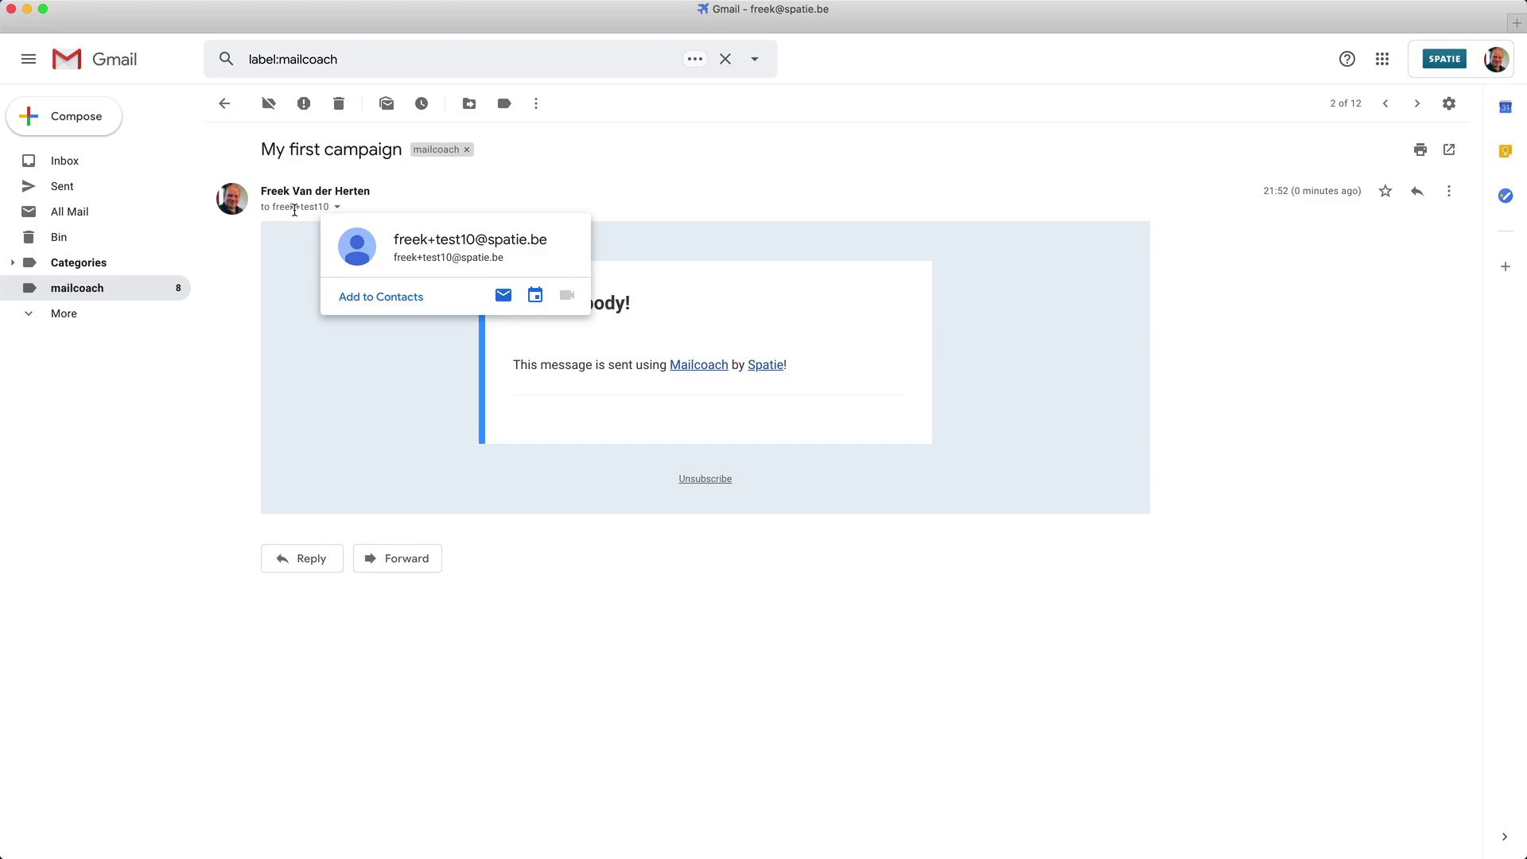
Show the campaign's Opens list, with two subscribers each opening it once (20% open rate).
{"action": "mouse_move", "coordinate": [724, 847]}
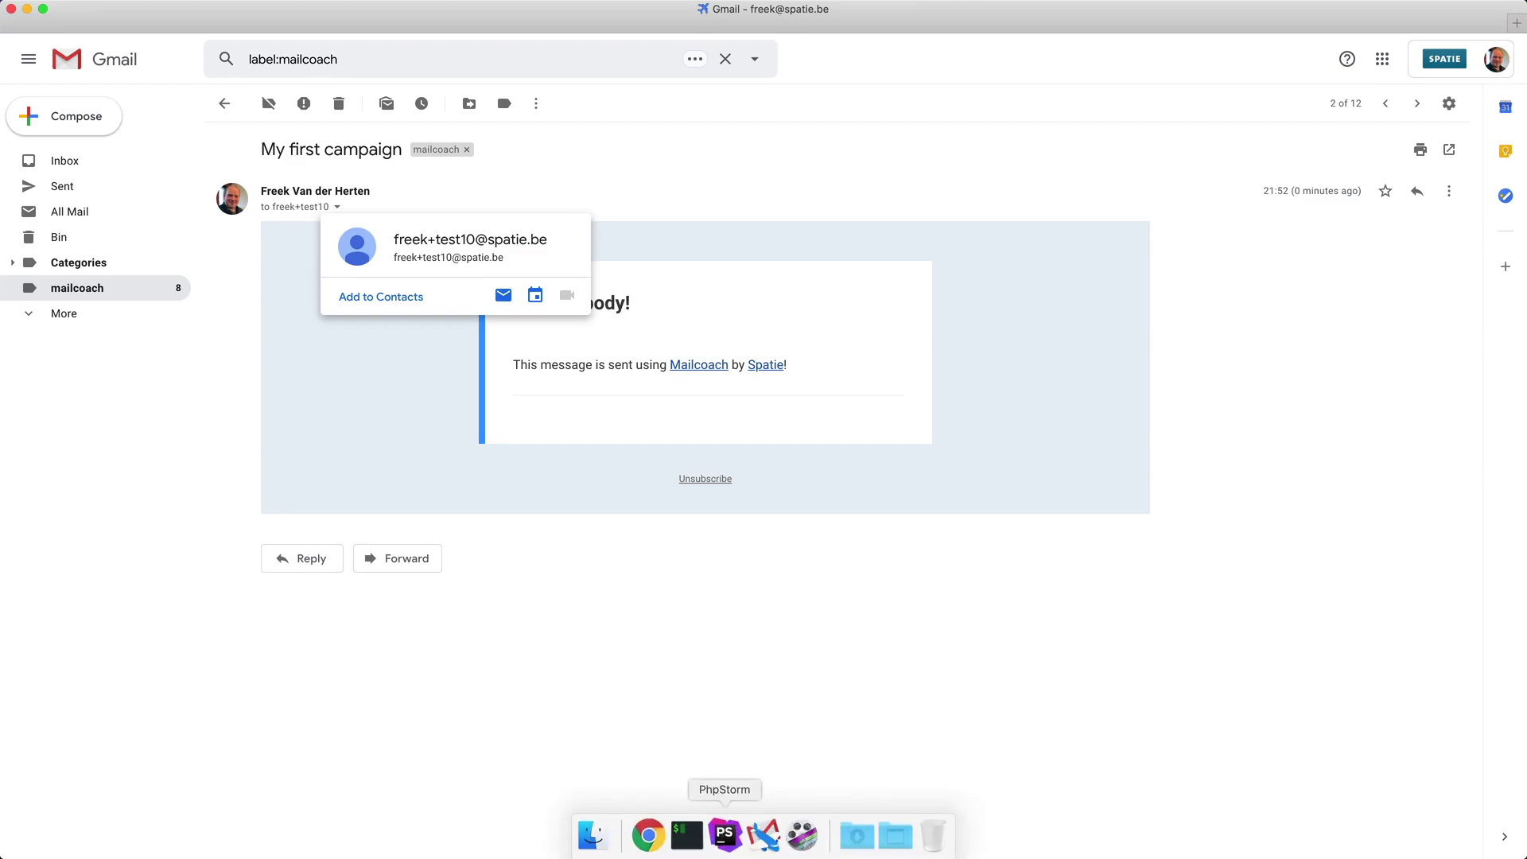
{"action": "left_click", "coordinate": [650, 837]}
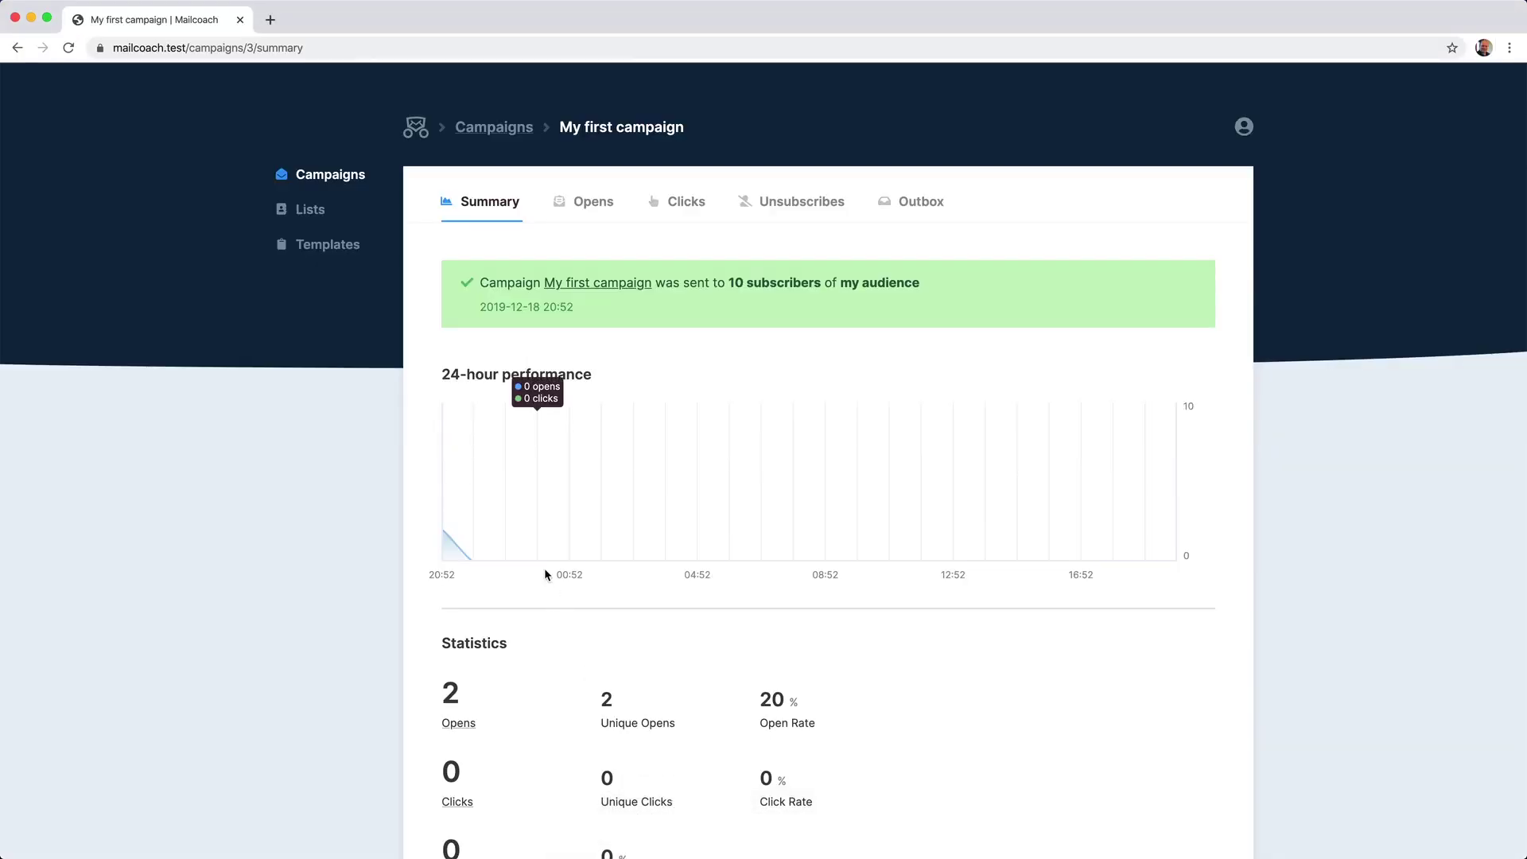
{"action": "scroll", "coordinate": [544, 566], "scroll_direction": "down", "scroll_amount": 2}
{"action": "scroll", "coordinate": [545, 572], "scroll_direction": "down", "scroll_amount": 1}
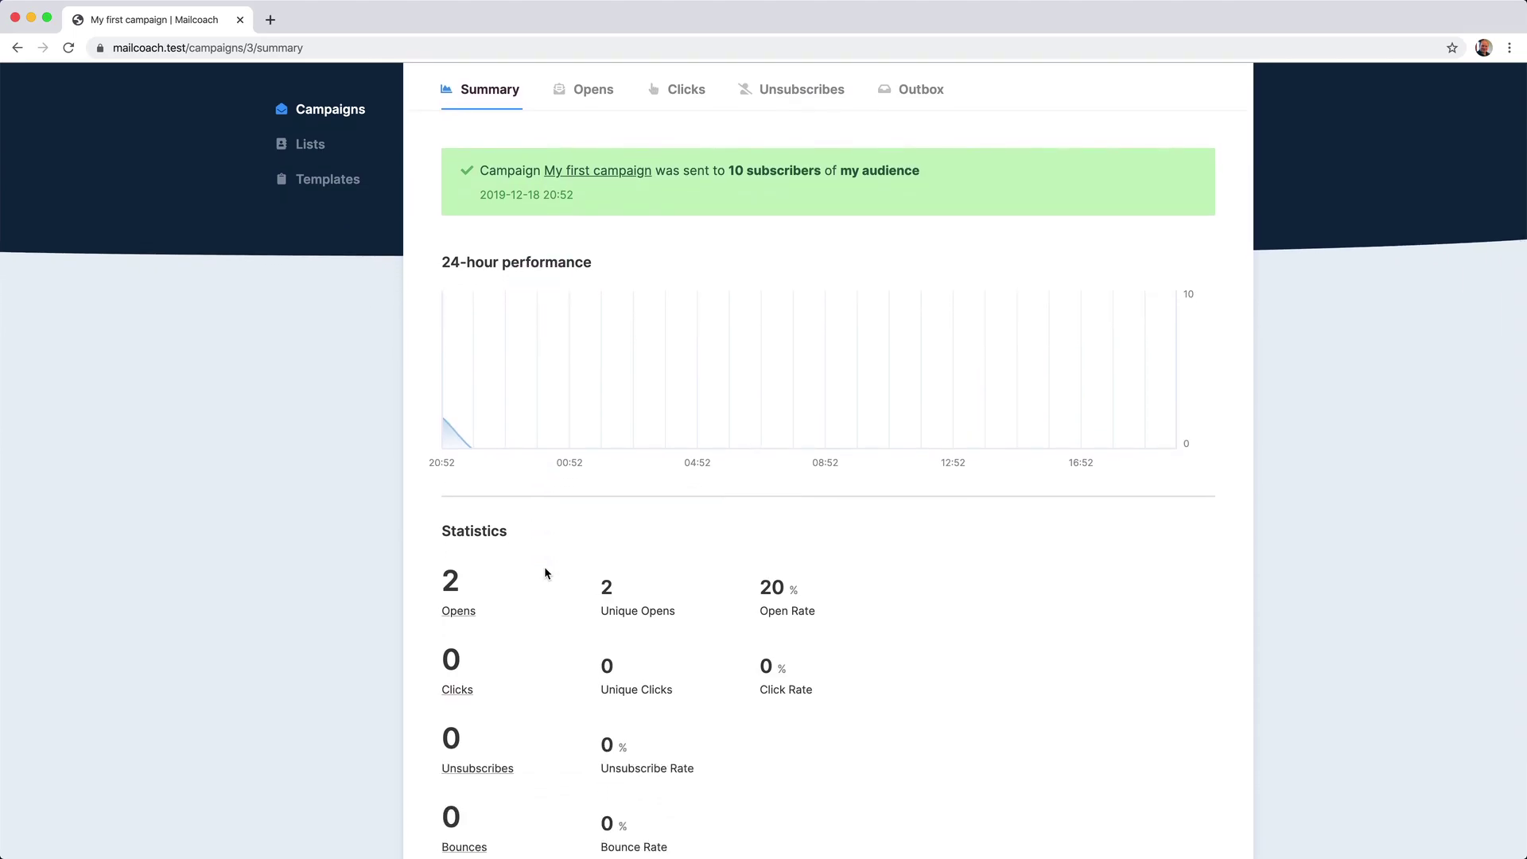
{"action": "left_click", "coordinate": [595, 94]}
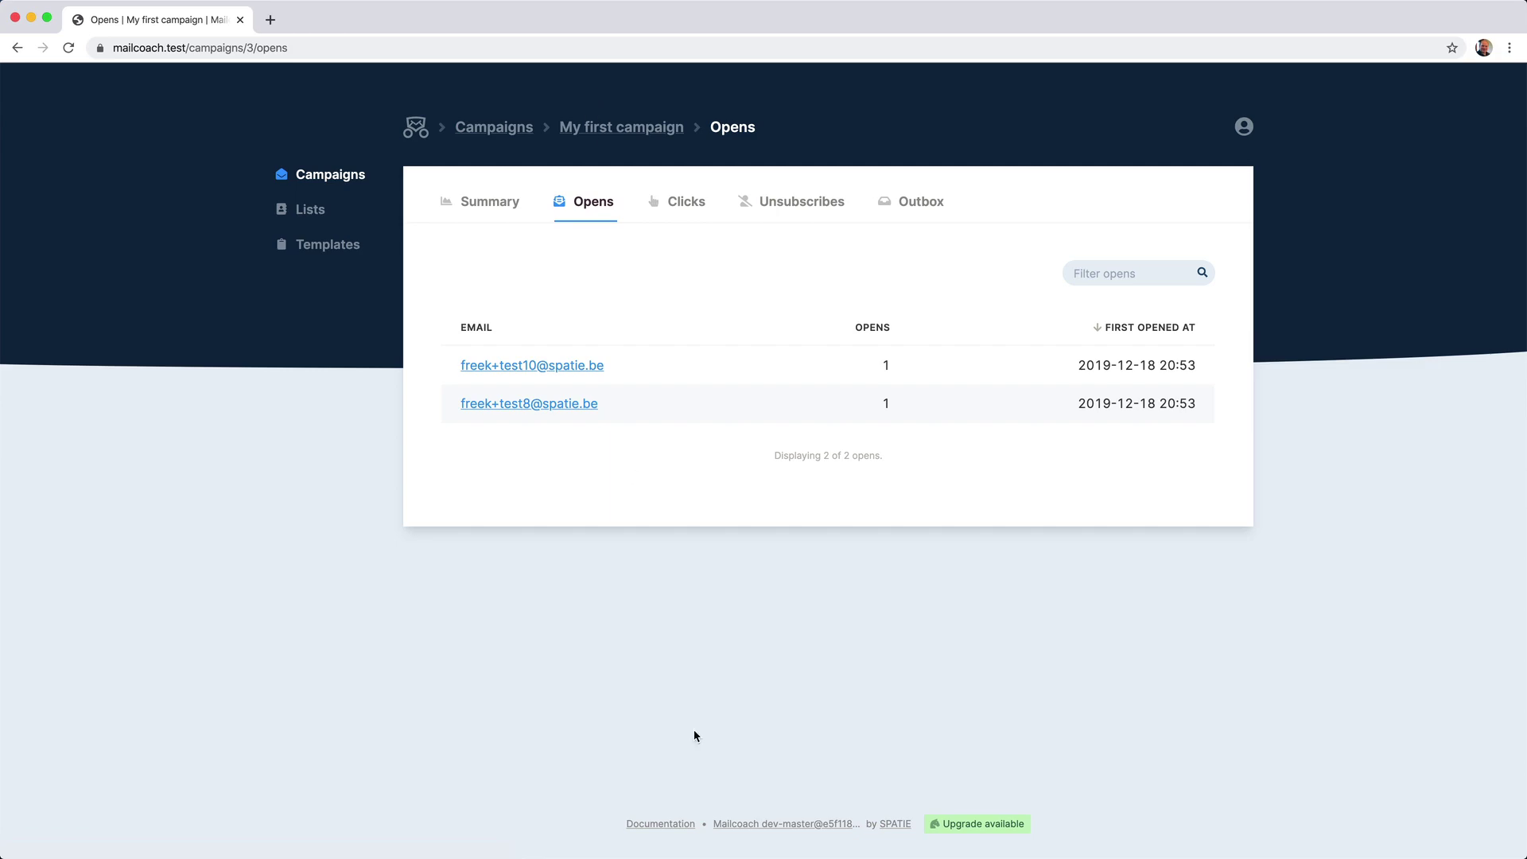
{"action": "left_click", "coordinate": [765, 836]}
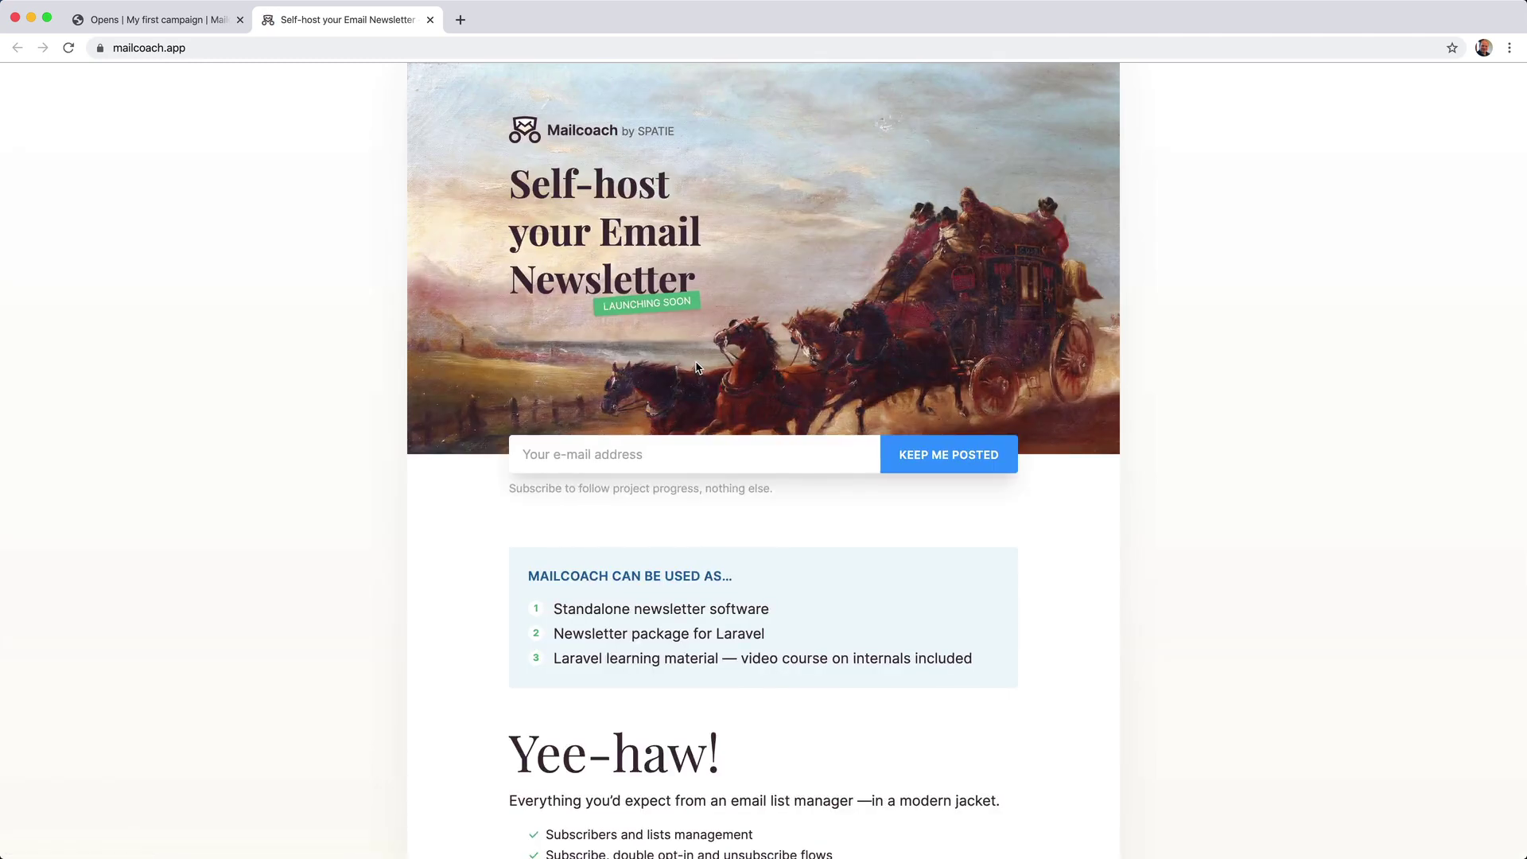
{"action": "left_click", "coordinate": [196, 30]}
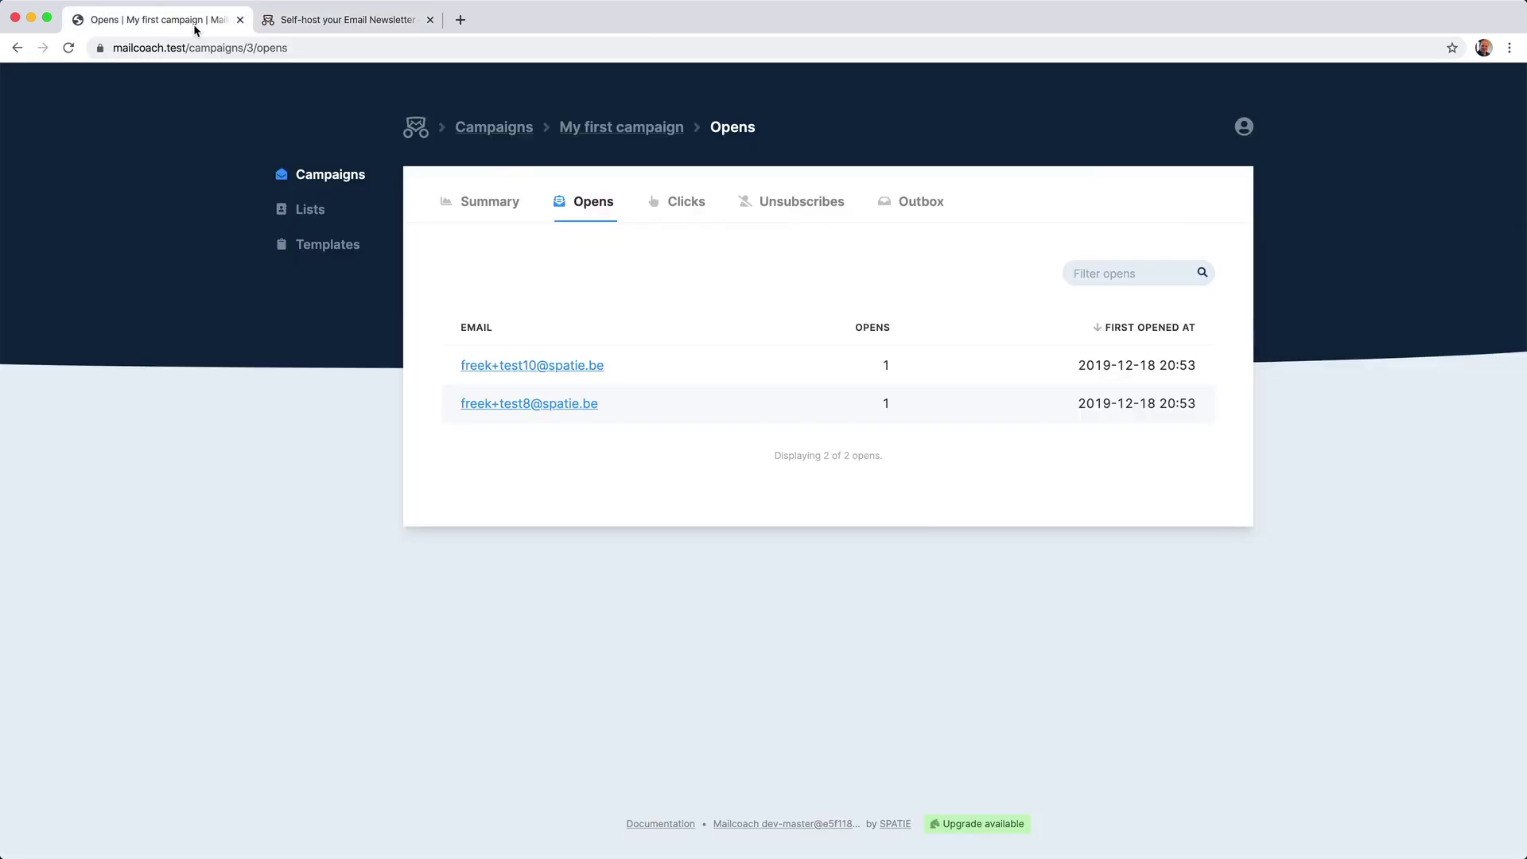
{"action": "left_click", "coordinate": [672, 220]}
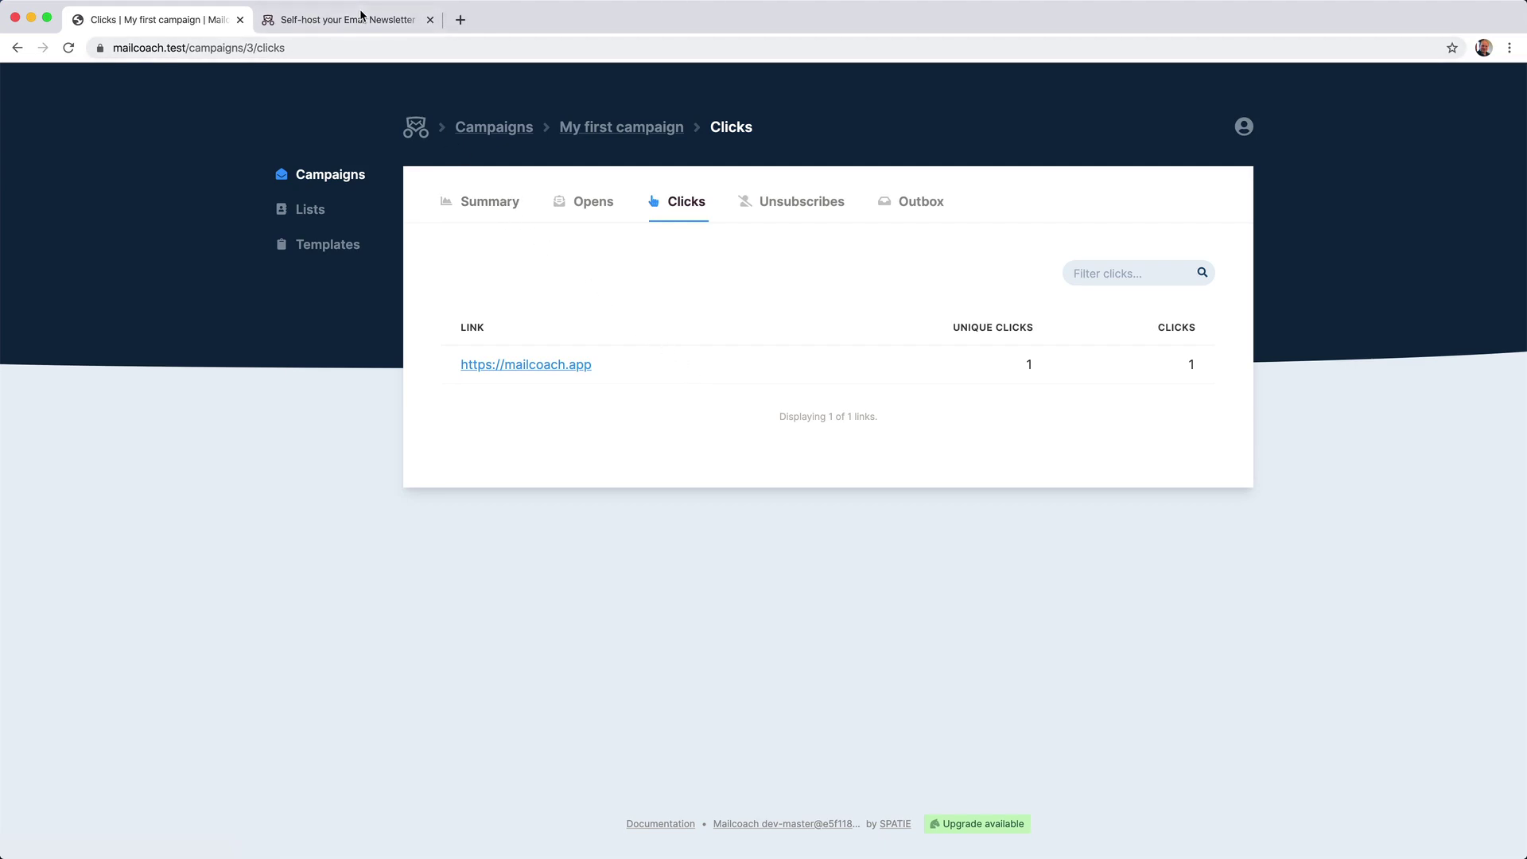
Unsubscribe the recipient from my audience using the email's Unsubscribe link.
{"action": "mouse_move", "coordinate": [861, 845]}
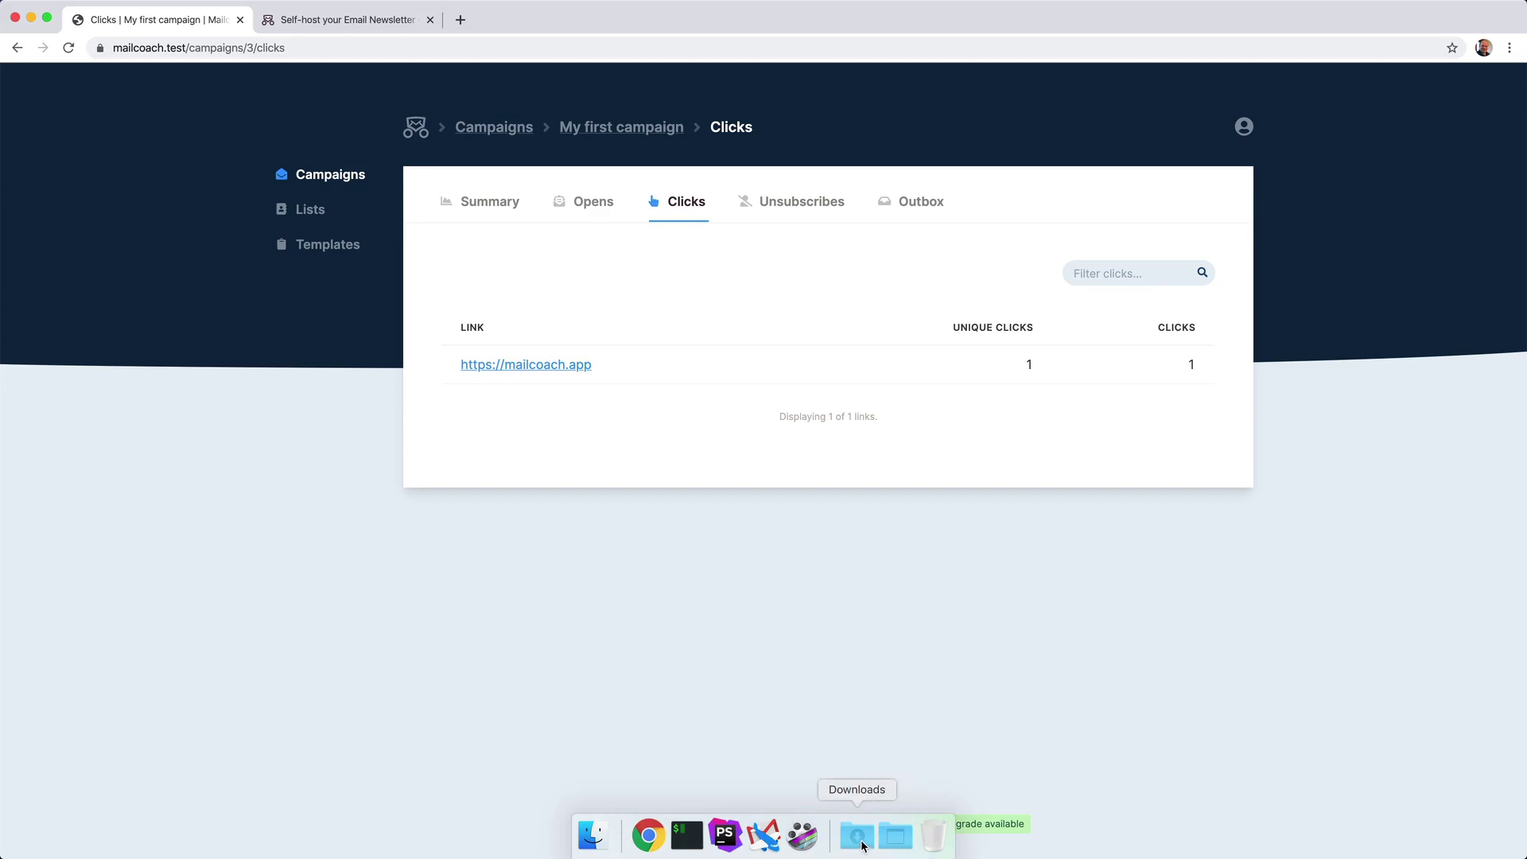
{"action": "left_click", "coordinate": [762, 846]}
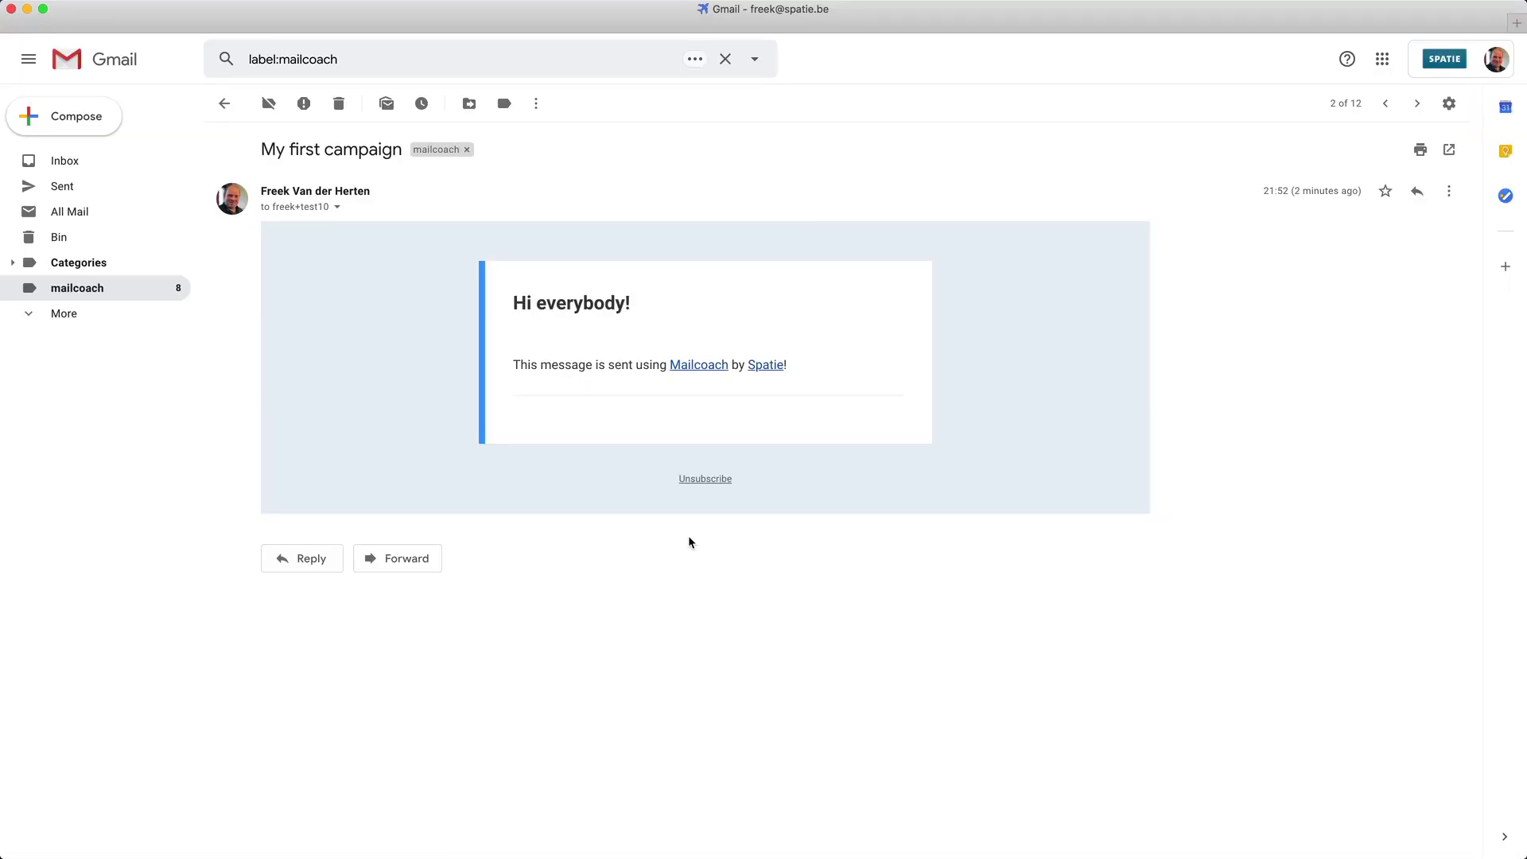
{"action": "left_click", "coordinate": [700, 480]}
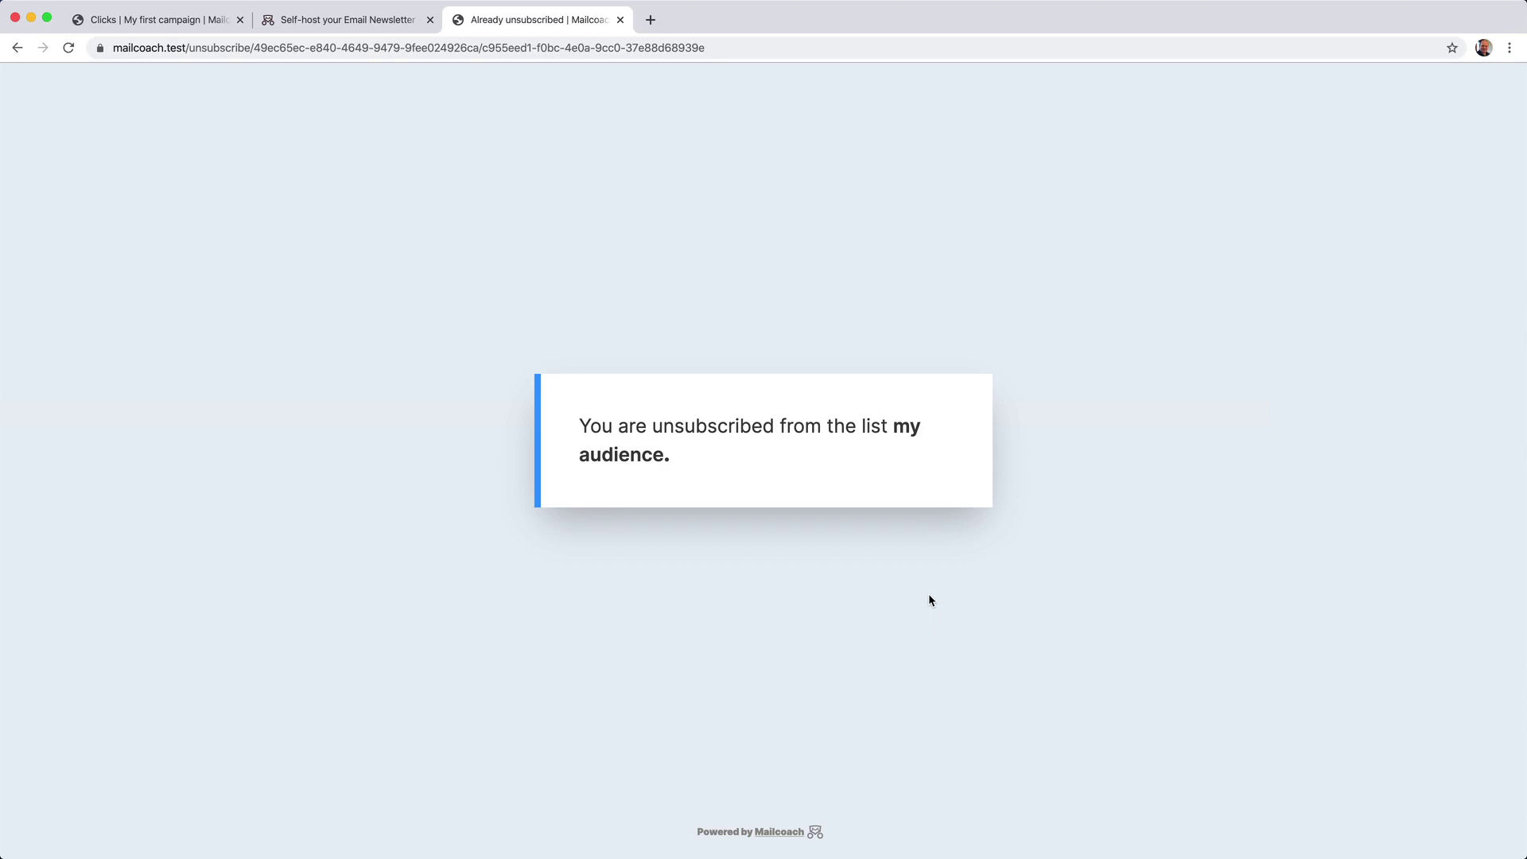
Check the campaign's Unsubscribes in Mailcoach, then show the Lists overview with 9 active subscribers.
{"action": "left_click", "coordinate": [174, 22]}
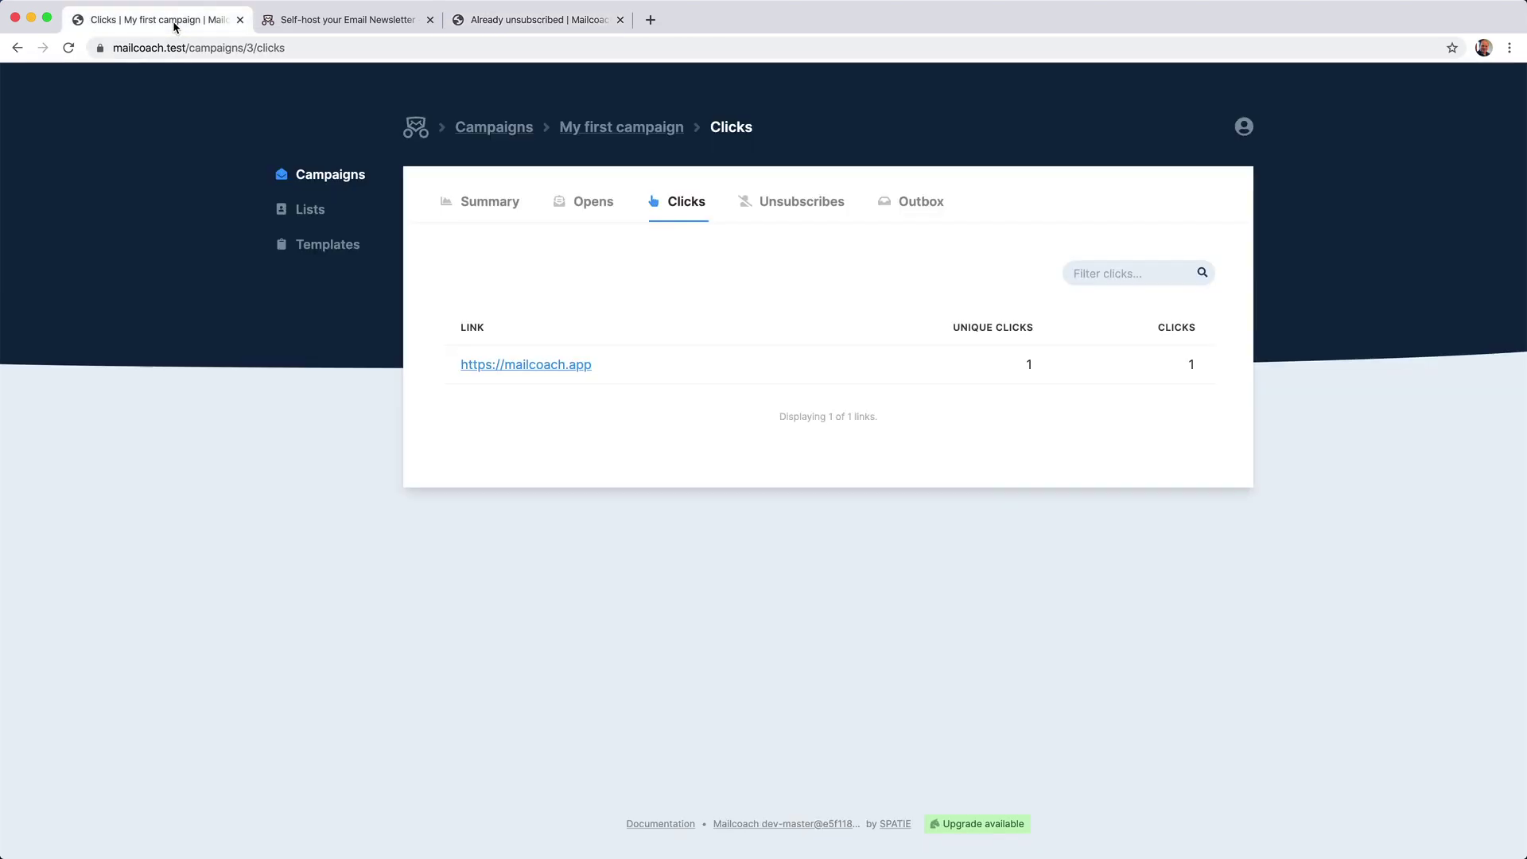
{"action": "left_click", "coordinate": [811, 216]}
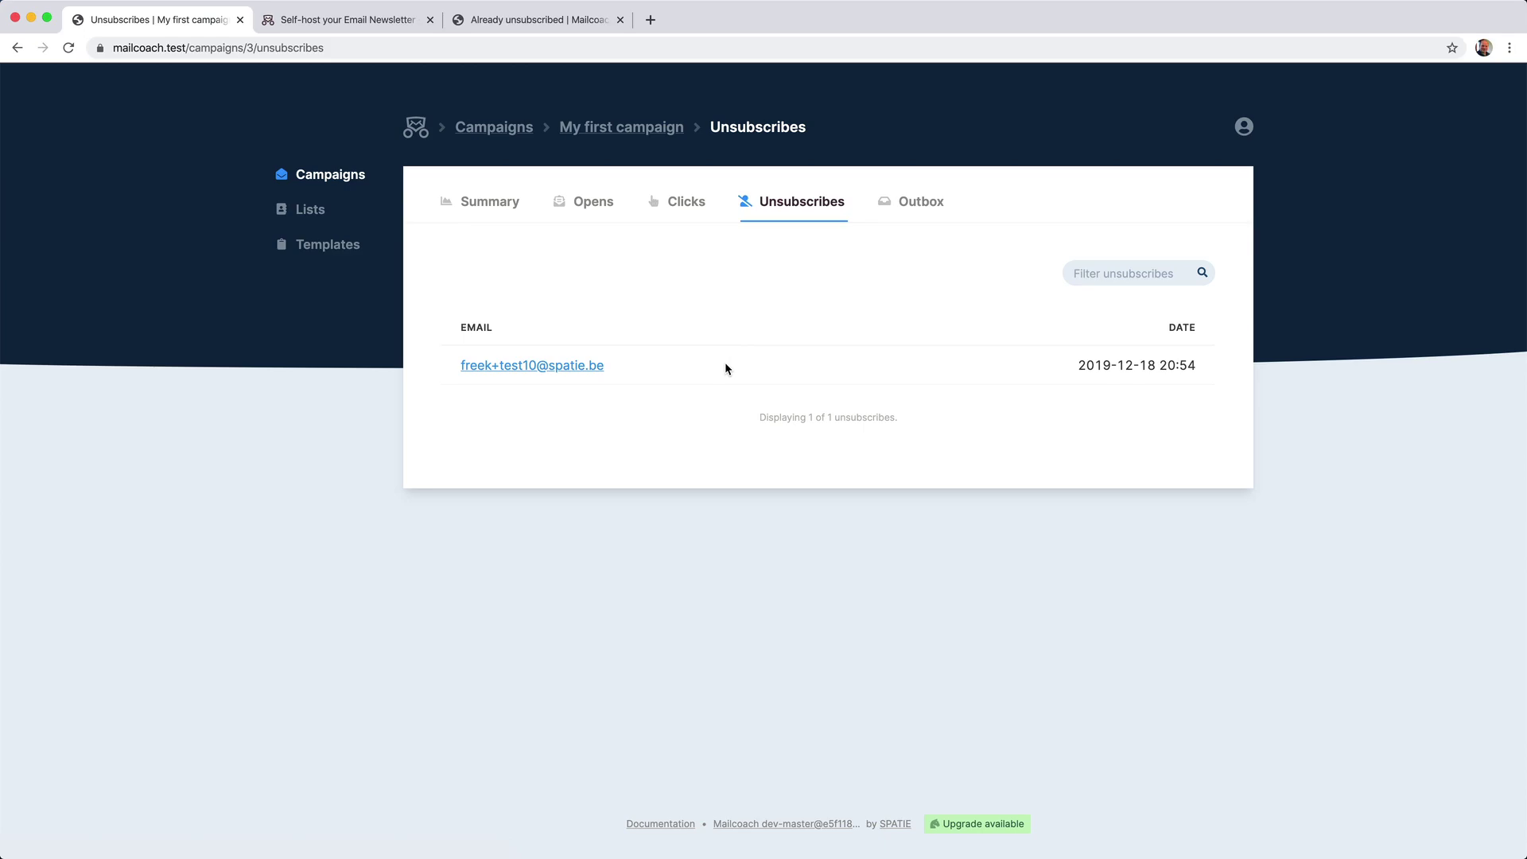
{"action": "left_click", "coordinate": [321, 212]}
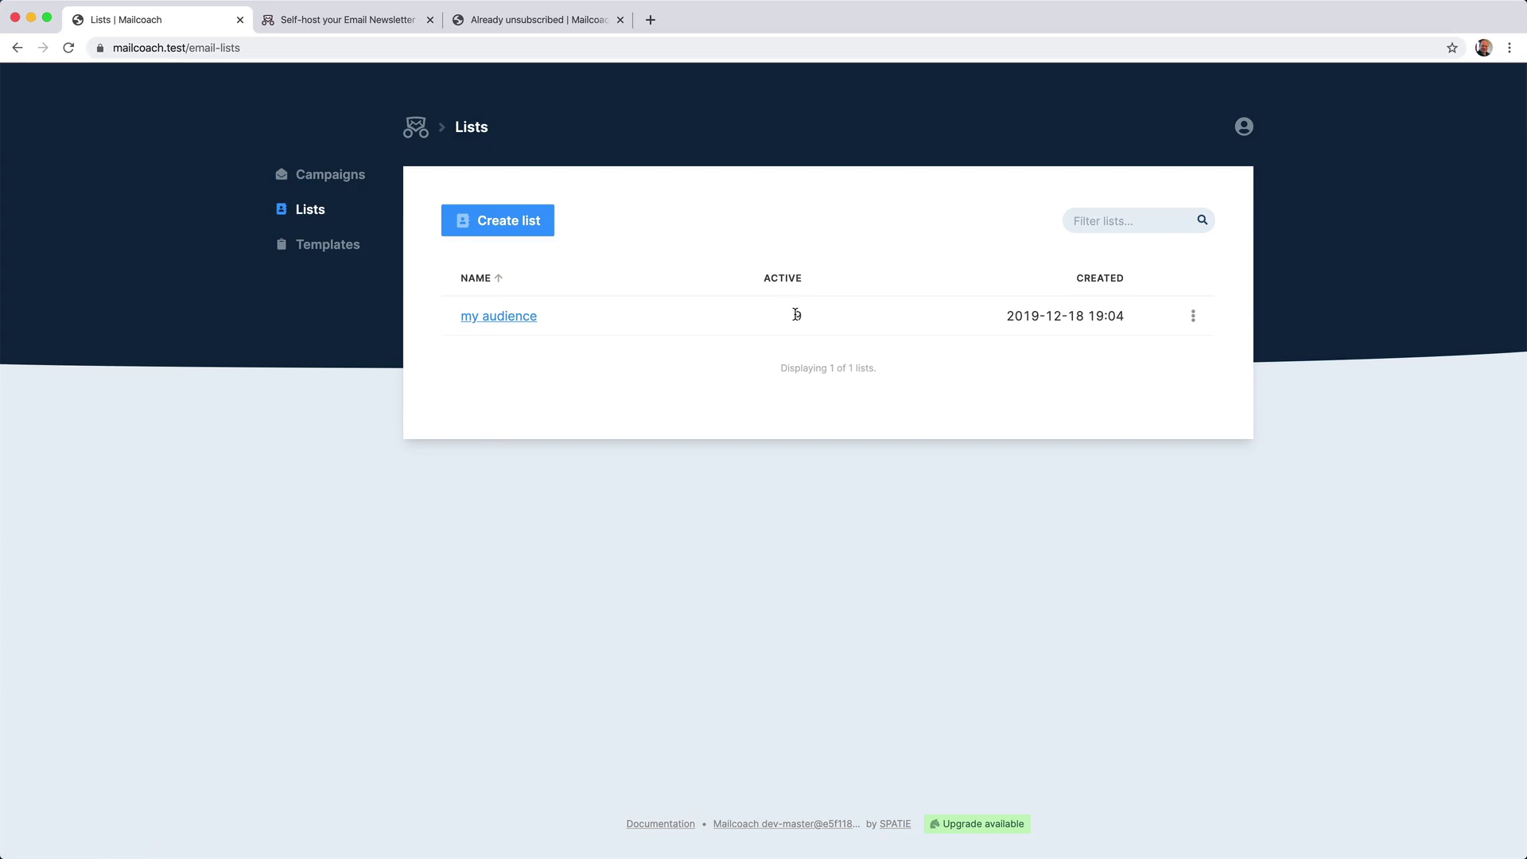
Filter my audience by Subscribed (9) and Unsubscribed (1), then return to the Campaigns overview.
{"action": "left_click", "coordinate": [504, 316]}
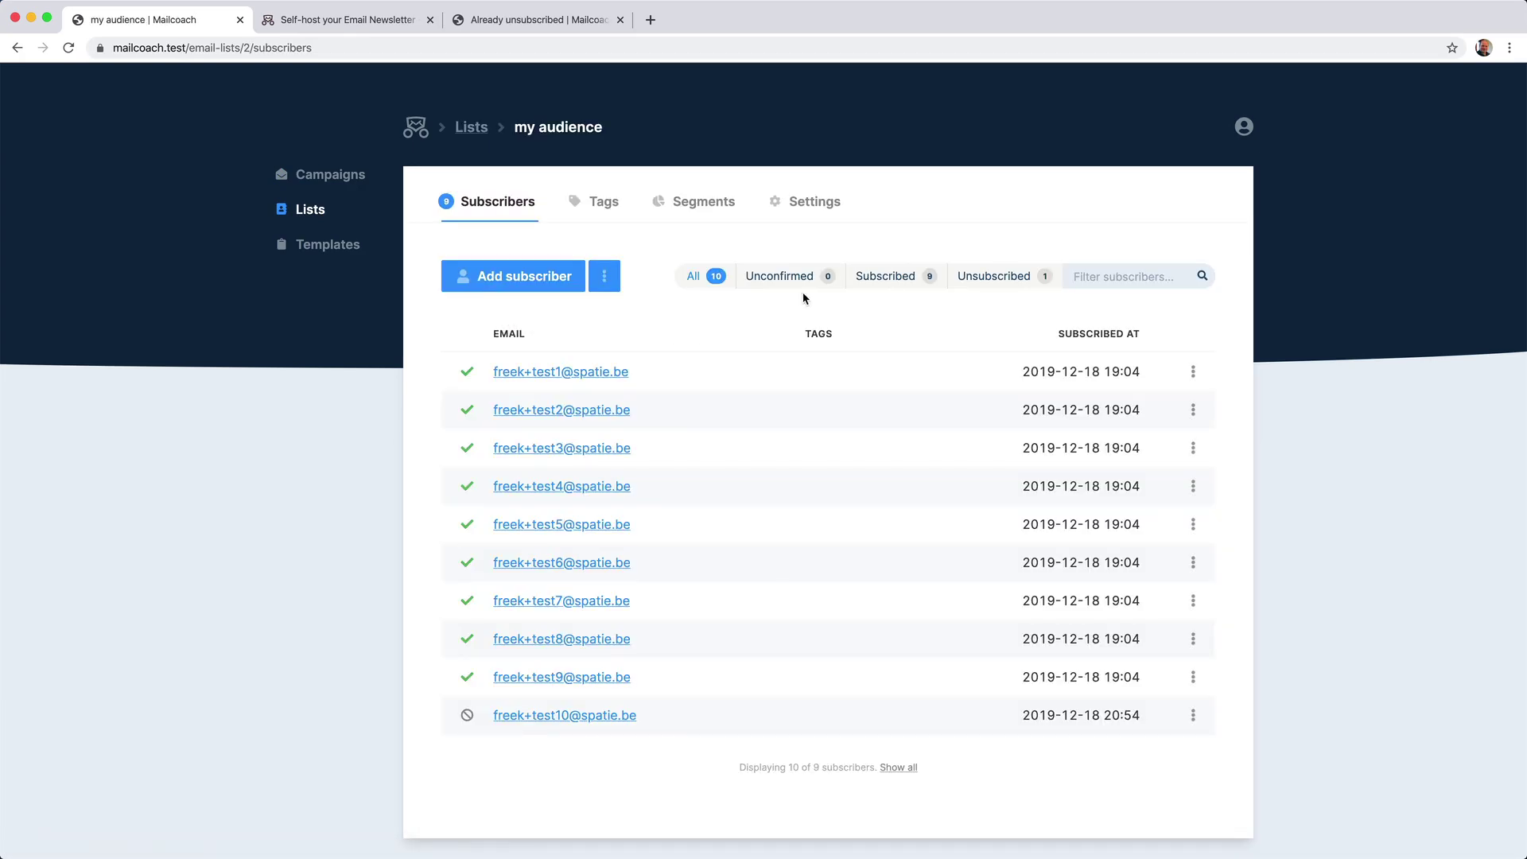
{"action": "left_click", "coordinate": [880, 278]}
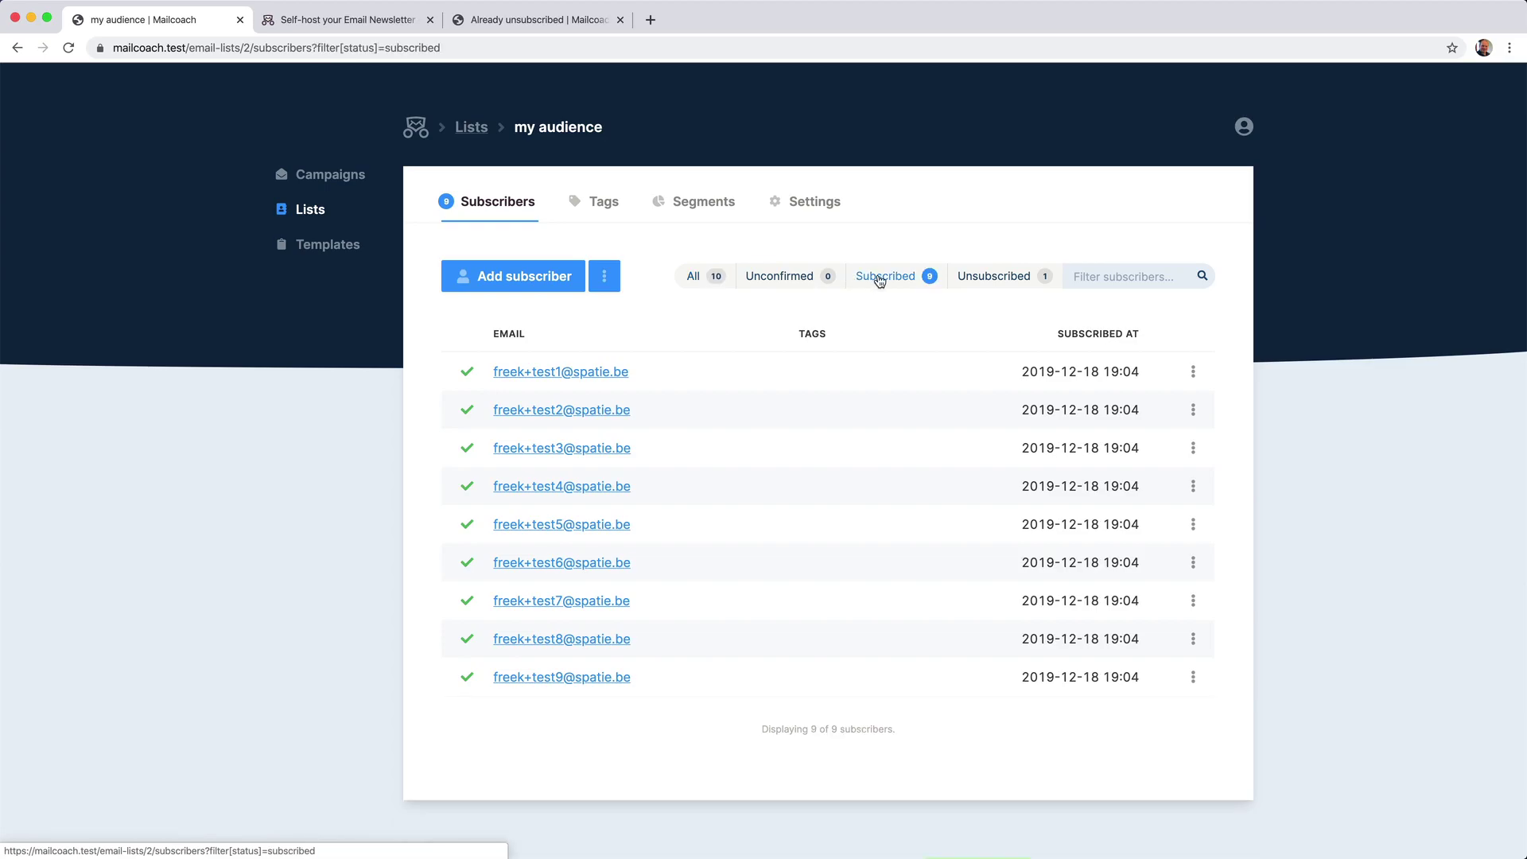
{"action": "left_click", "coordinate": [995, 274]}
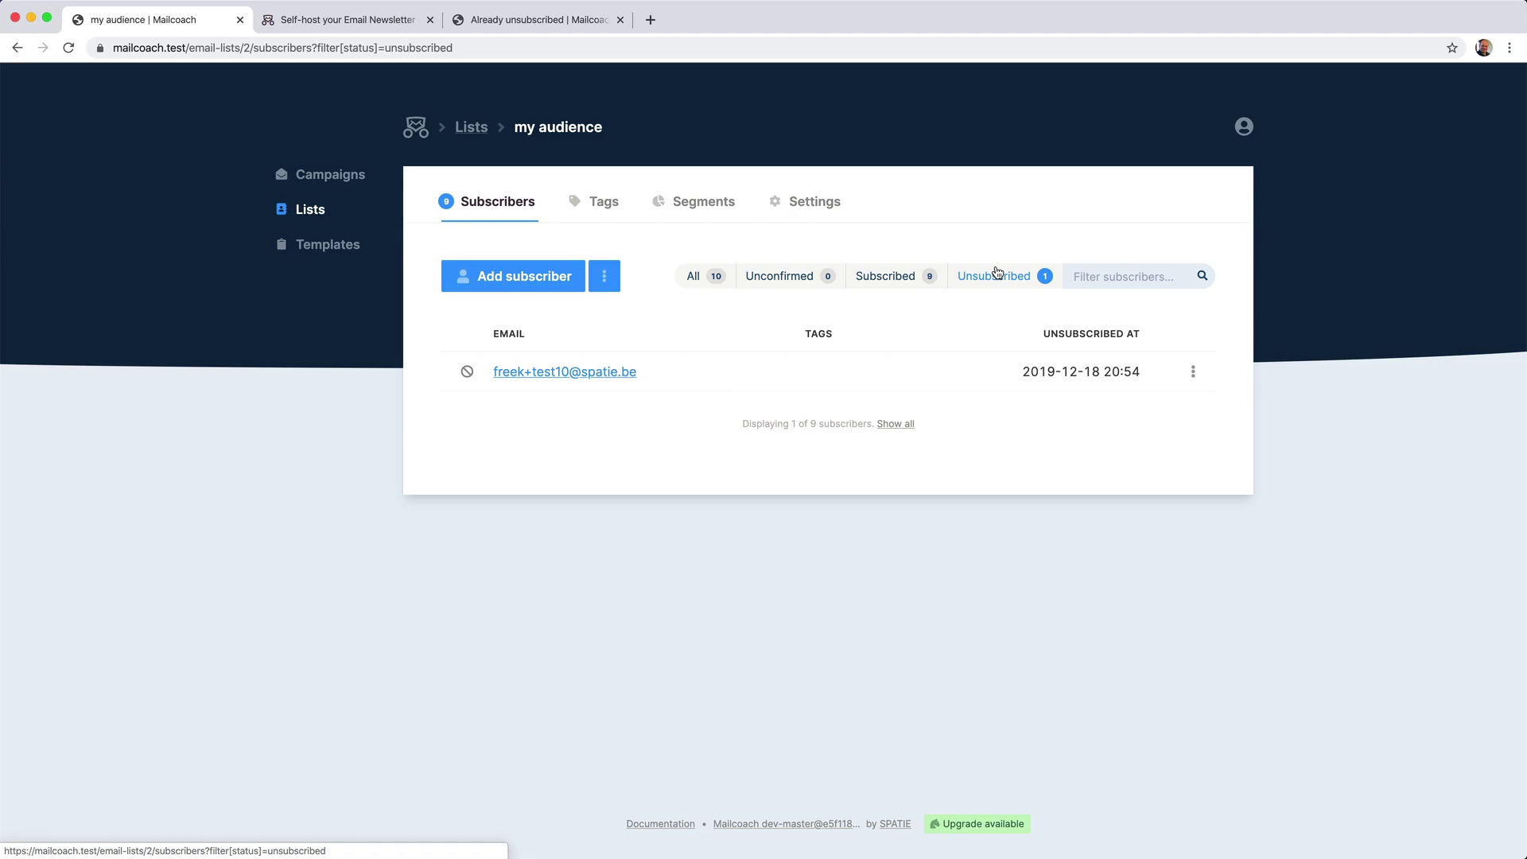
{"action": "left_click", "coordinate": [335, 182]}
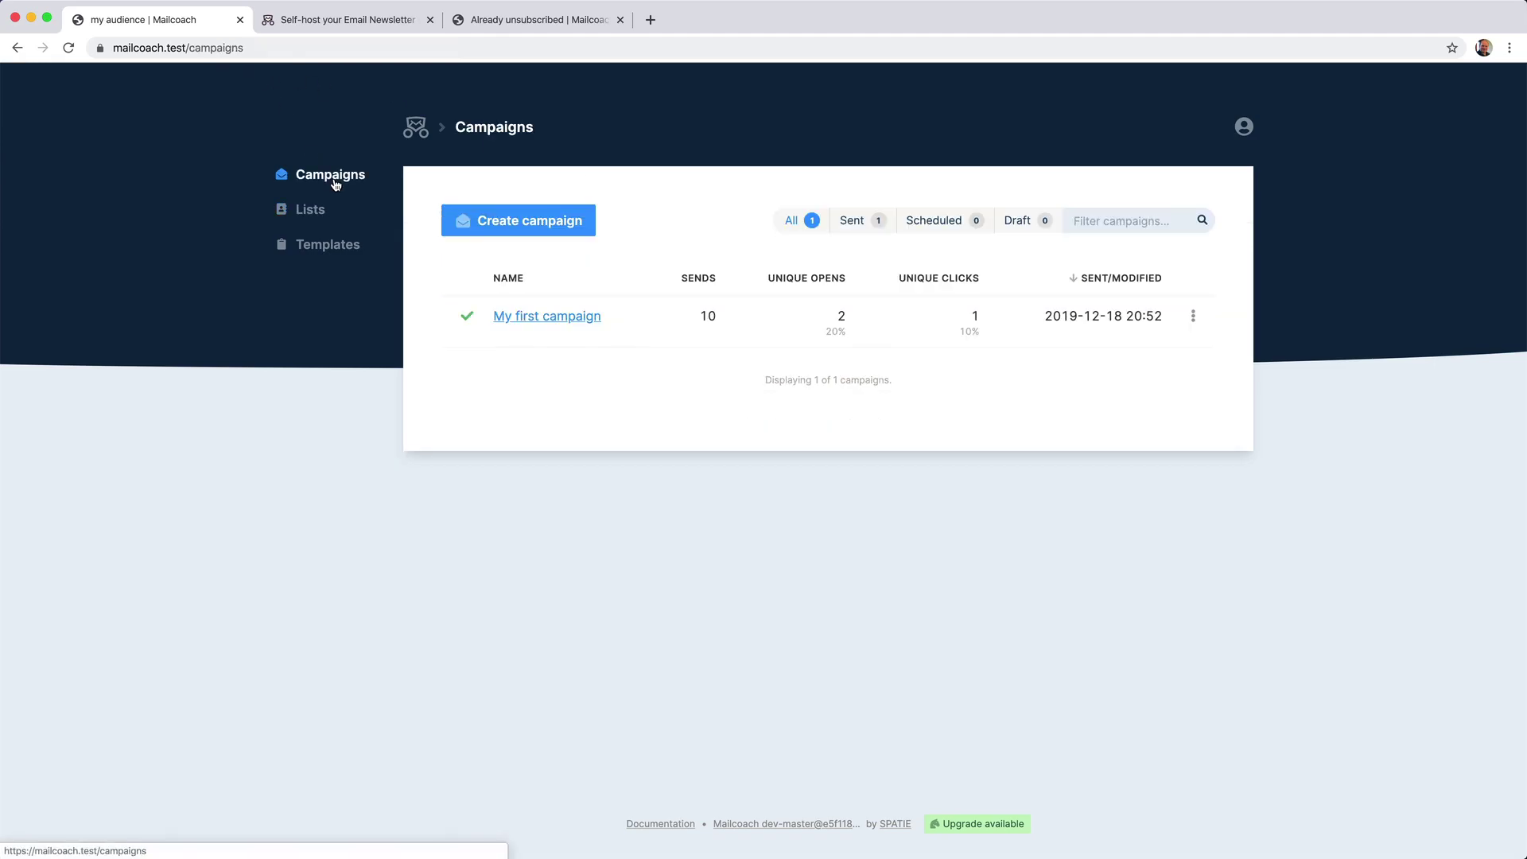